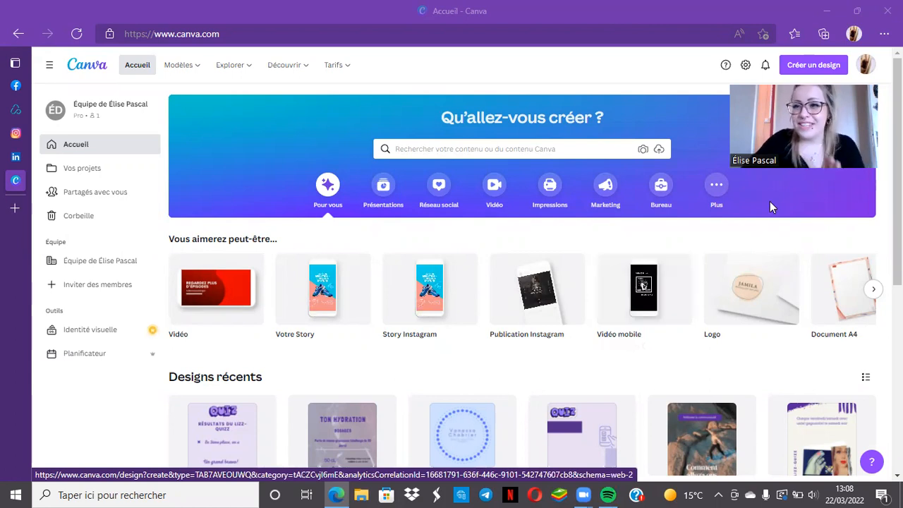
Create a new blank design in the Publication Instagram format, 1080 × 1080 px, from the suggested formats
click(807, 69)
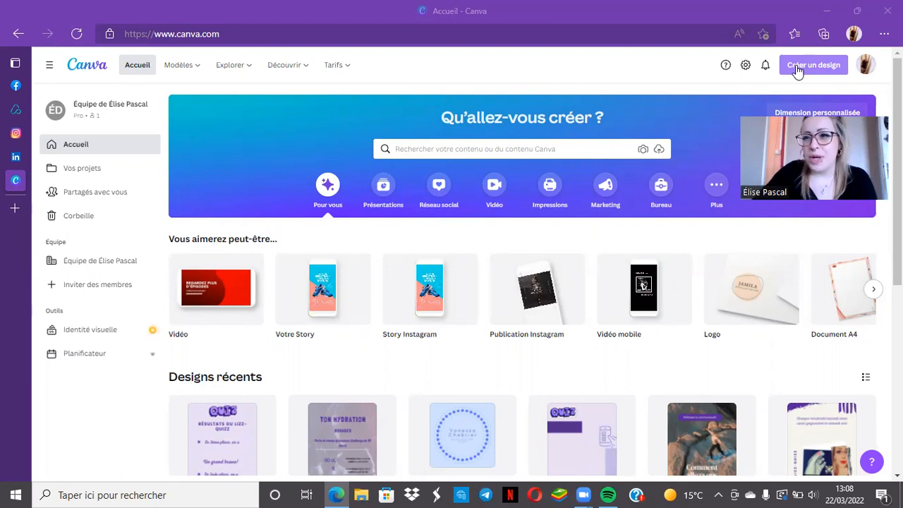
click(799, 64)
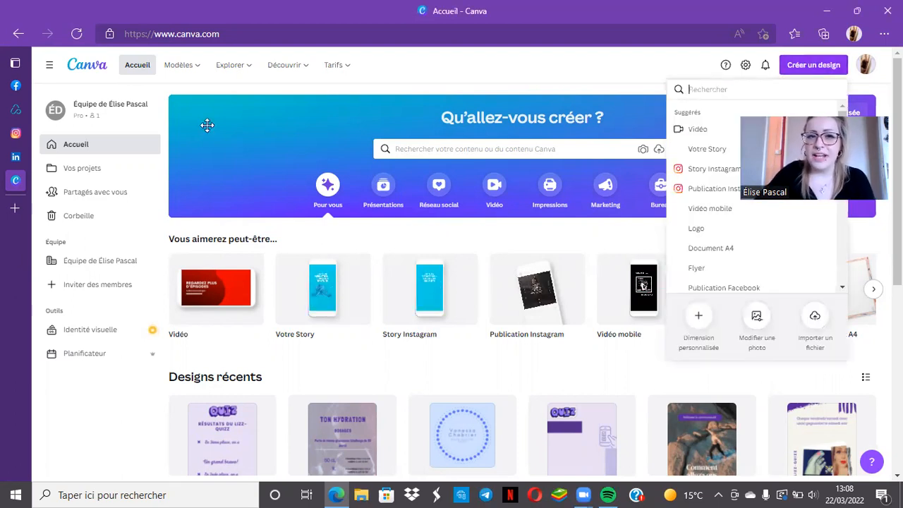
drag(778, 136, 206, 126)
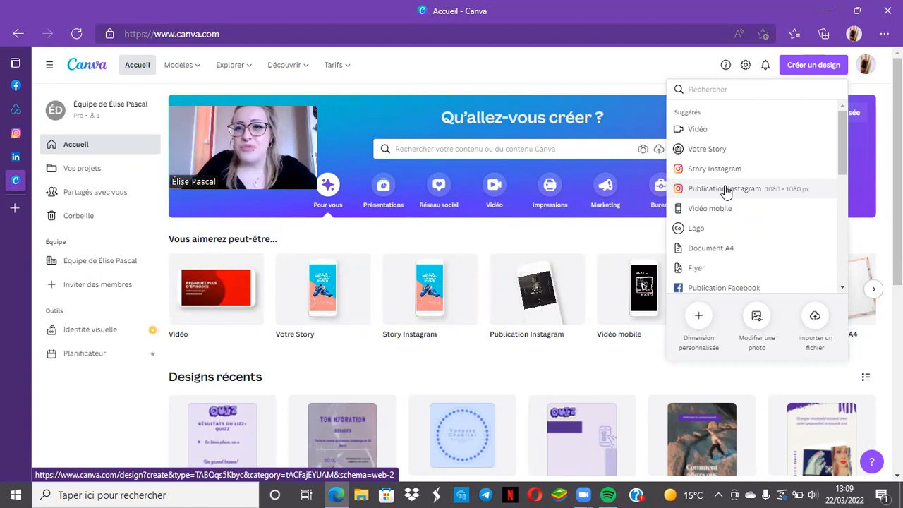
scroll(741, 192, down, 2)
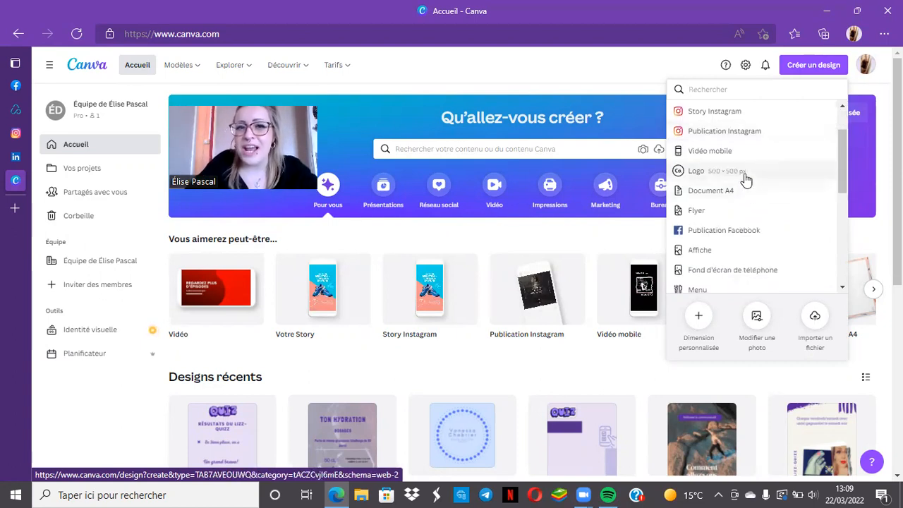
scroll(753, 185, down, 1)
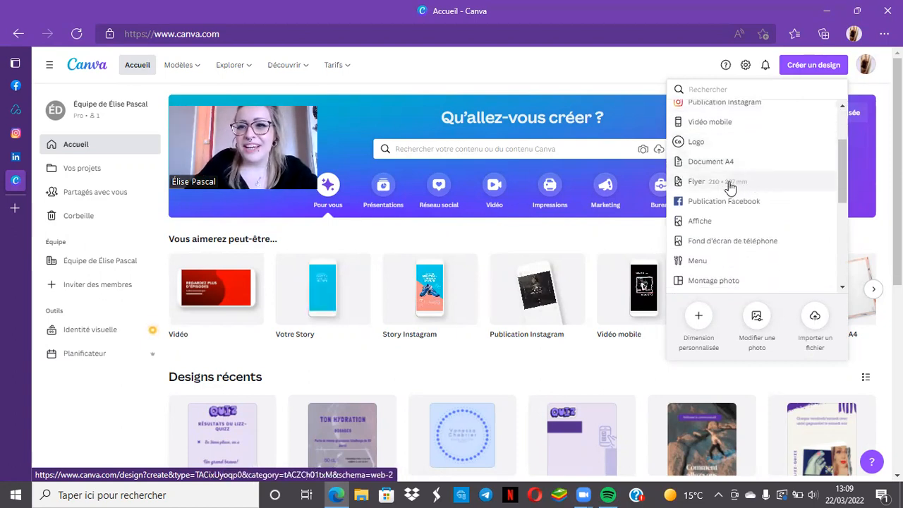
scroll(731, 189, down, 2)
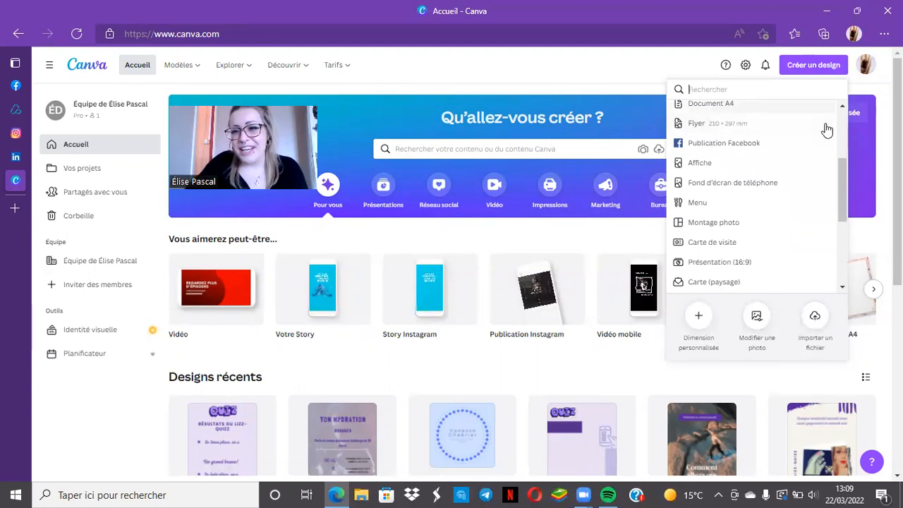
scroll(738, 149, down, 1)
scroll(738, 152, down, 1)
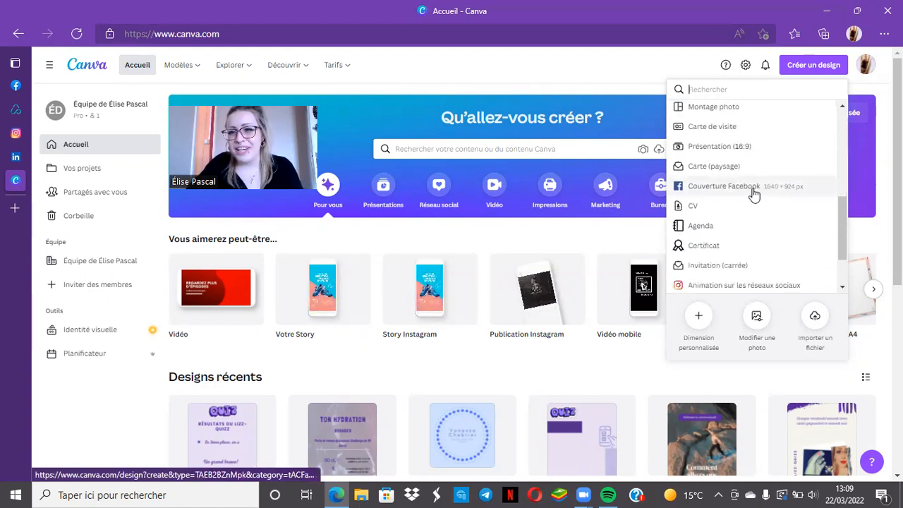
scroll(757, 190, down, 1)
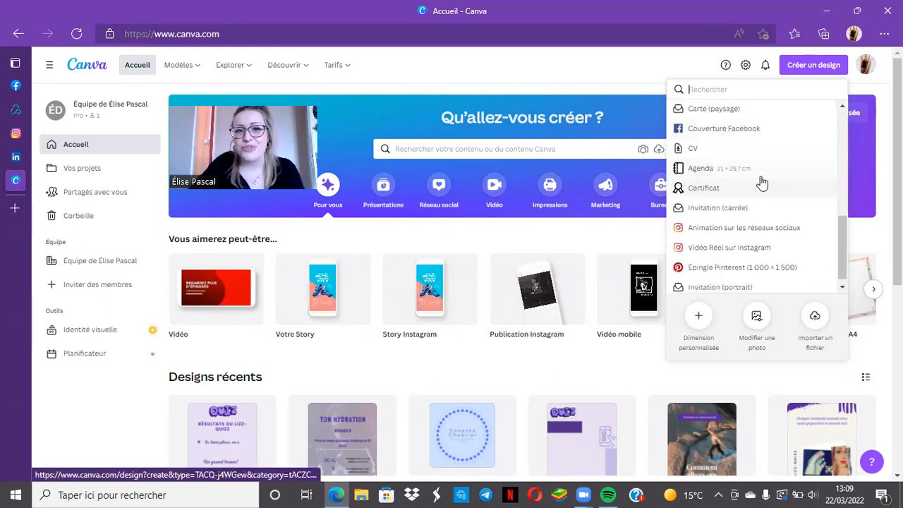
scroll(756, 180, down, 1)
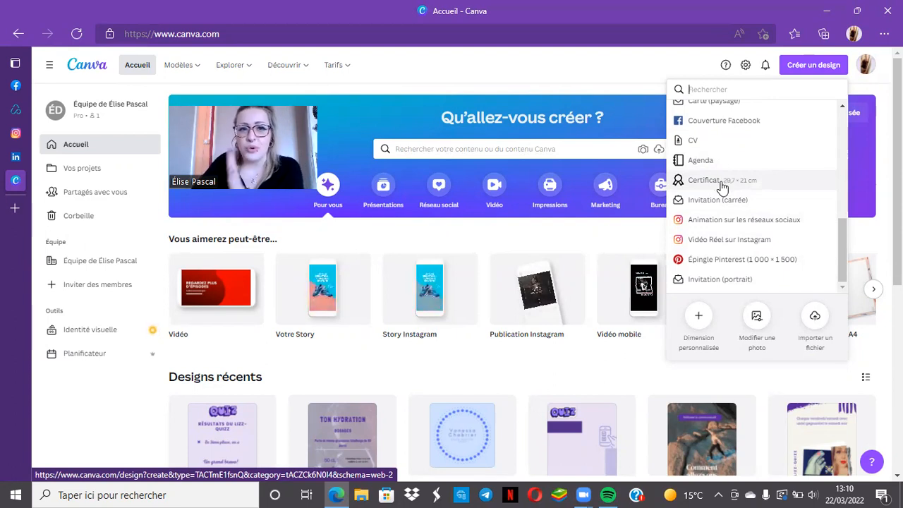
scroll(756, 190, up, 10)
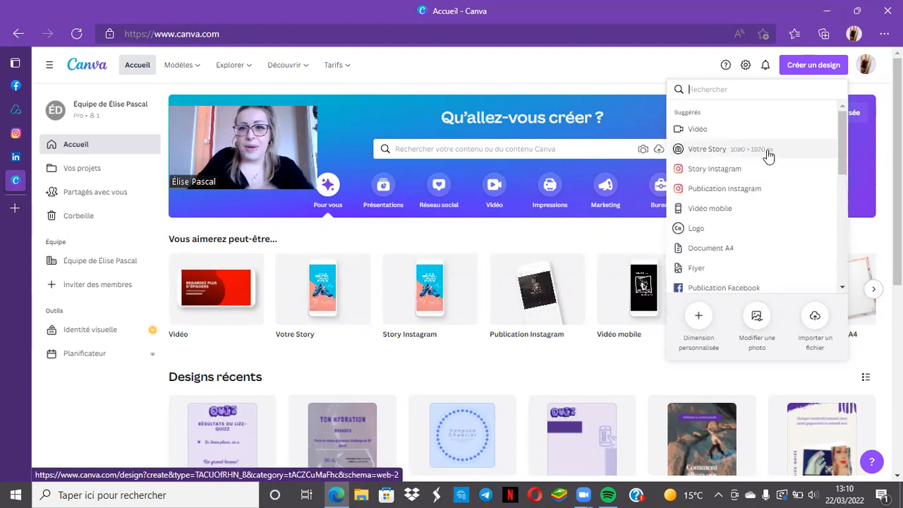
click(753, 188)
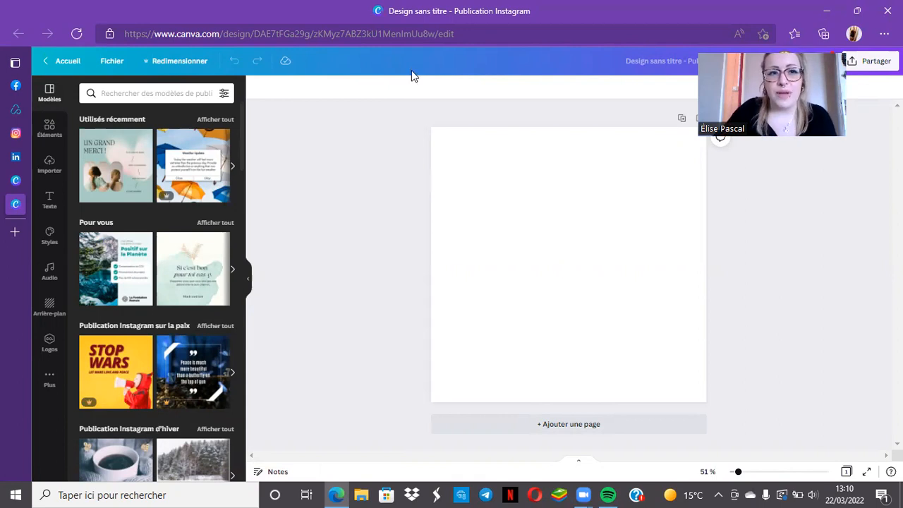
Look at the available styles and the elements library, and return to the template collection
click(50, 235)
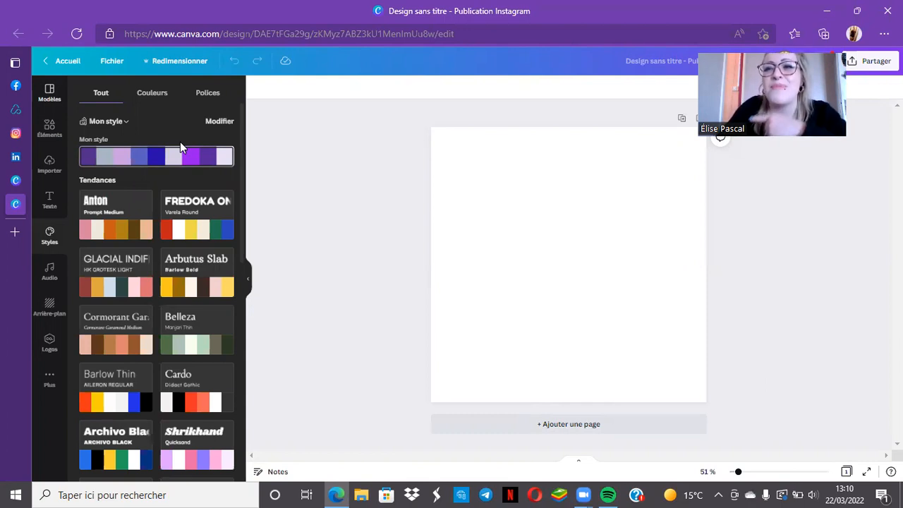
click(47, 123)
click(50, 96)
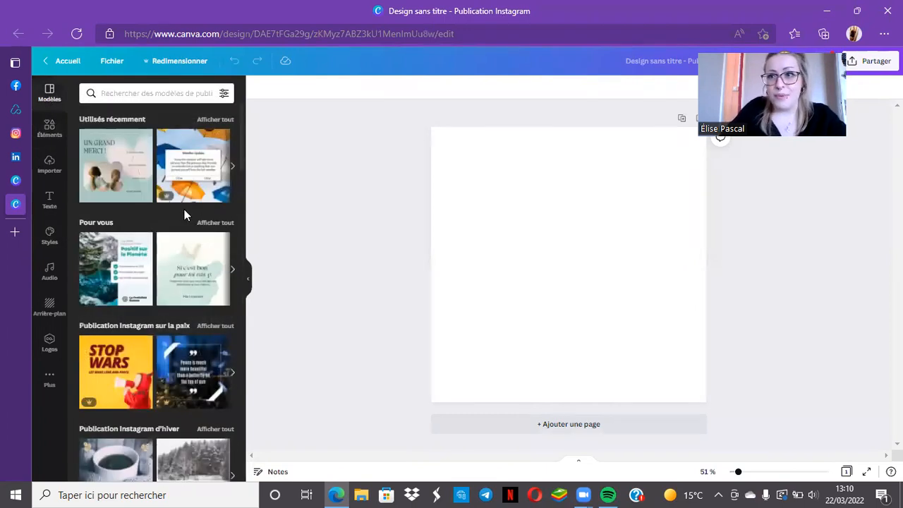
Apply the yellow "STOP WARS" template from the peace-themed Instagram posts to the blank page
scroll(185, 215, down, 1)
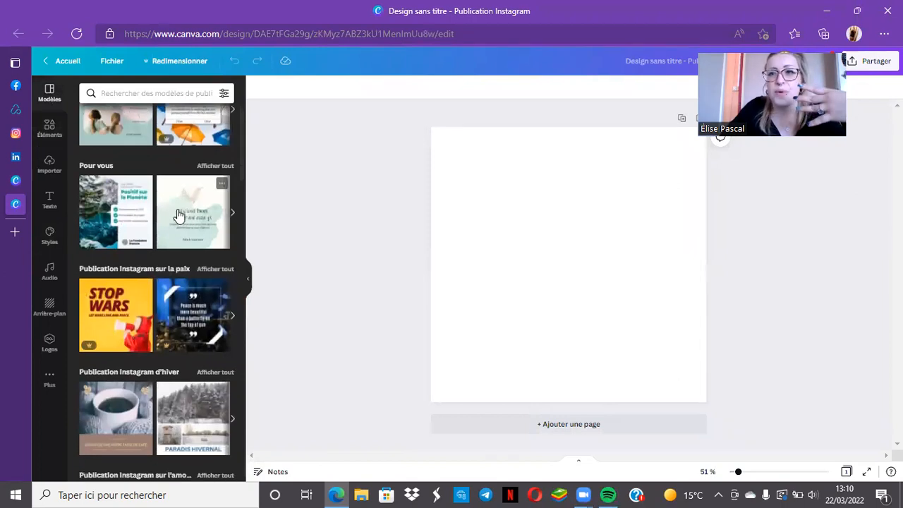
scroll(141, 220, down, 2)
scroll(145, 220, up, 3)
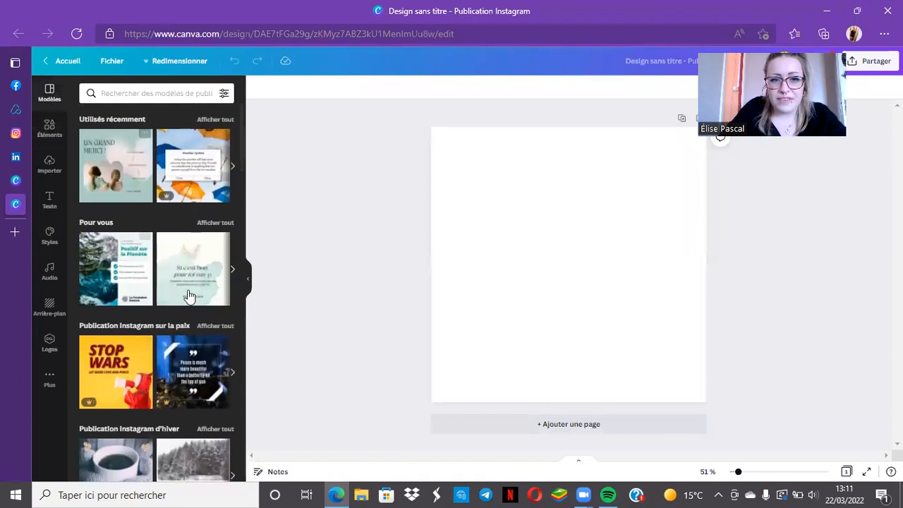
scroll(176, 288, down, 1)
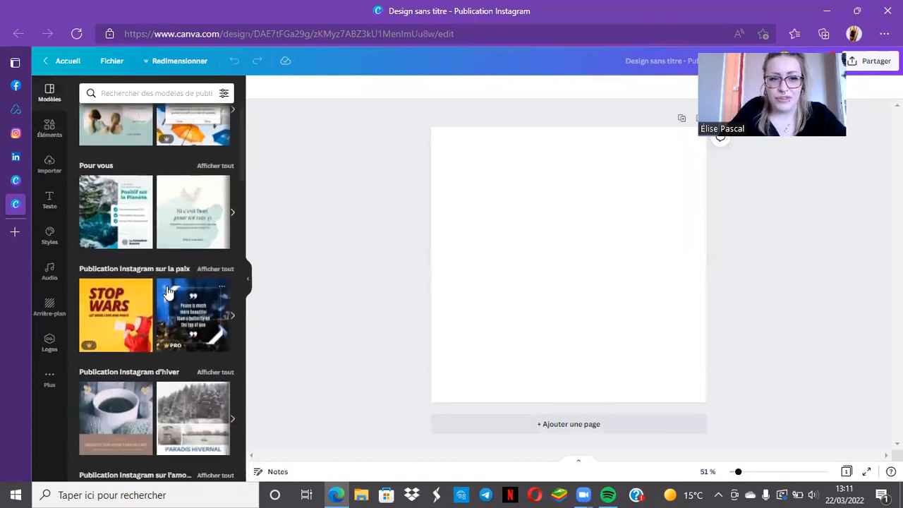
click(100, 340)
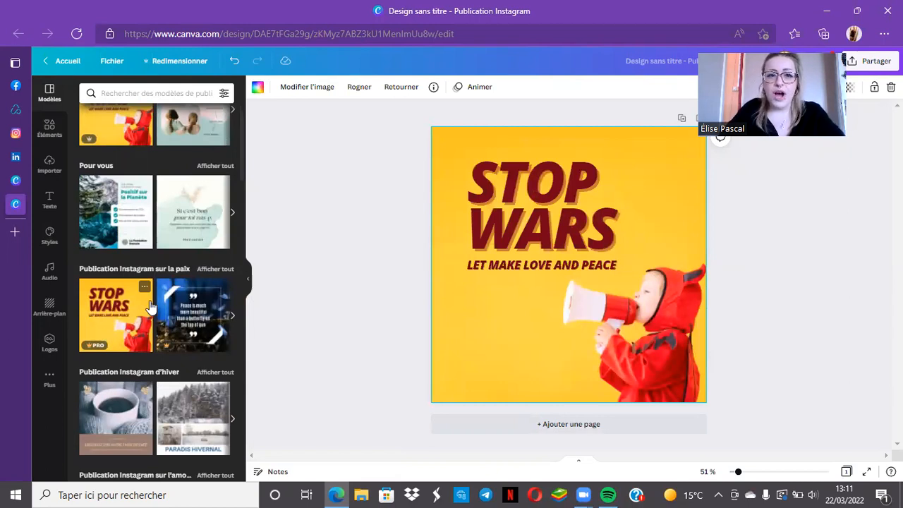
Browse the further Instagram template categories below the peace-themed posts
scroll(203, 314, down, 3)
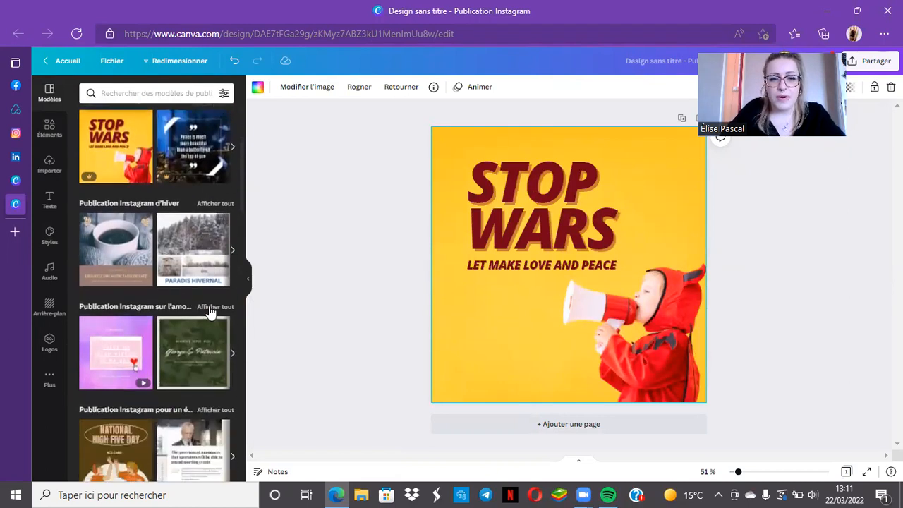
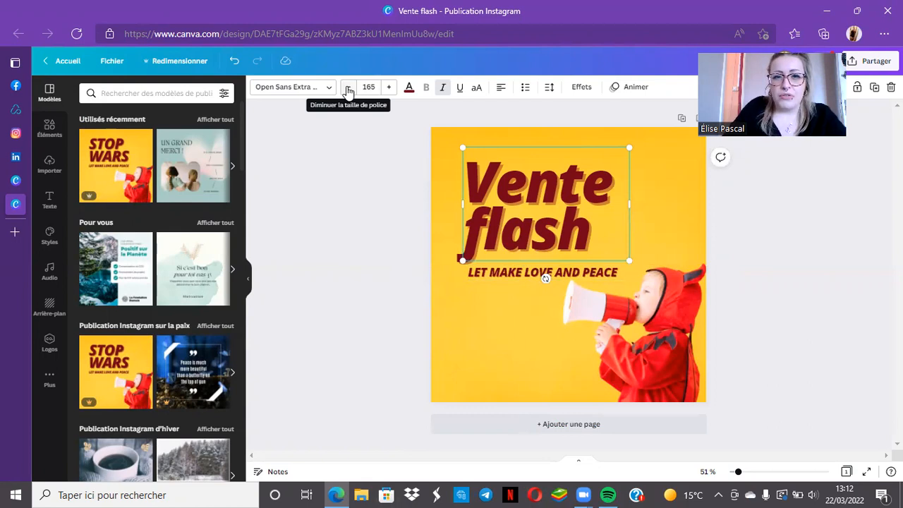
Set the "Vente flash" title's font size to 100
click(348, 87)
click(348, 88)
click(348, 88)
click(348, 87)
click(348, 88)
click(347, 88)
click(348, 87)
click(347, 88)
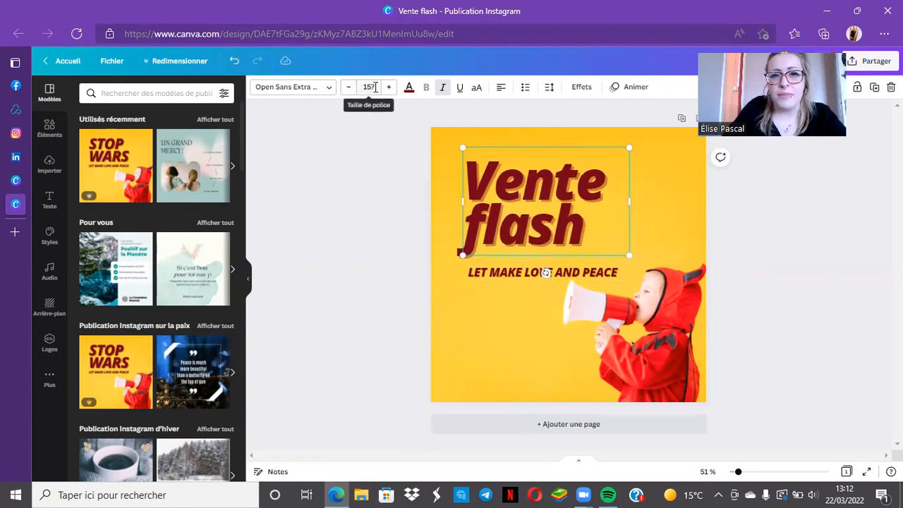
click(361, 86)
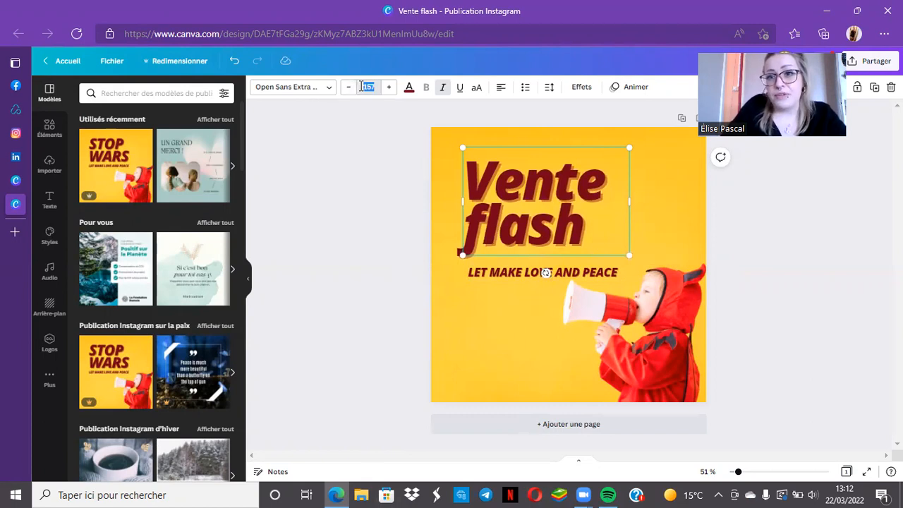
click(361, 86)
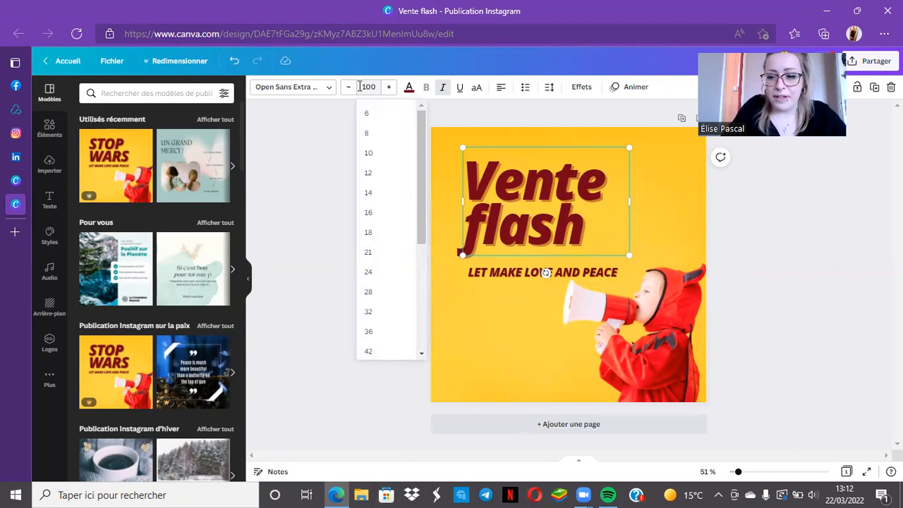
key(Return)
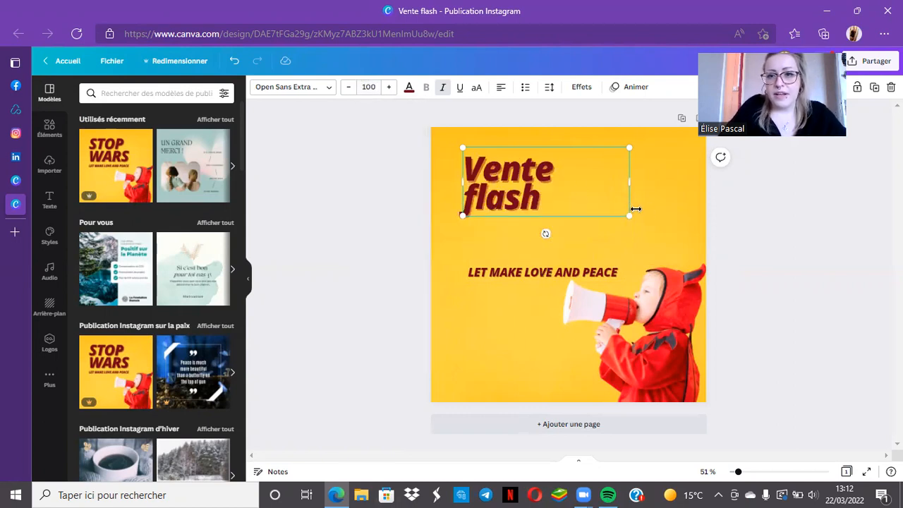
Widen the "Vente flash" text box so the title fits on a single line
drag(627, 219, 633, 221)
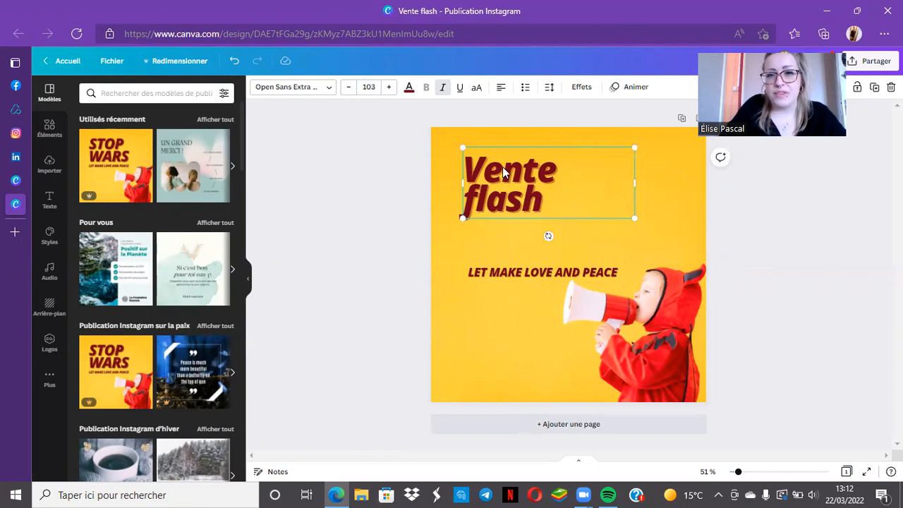
drag(635, 184, 654, 182)
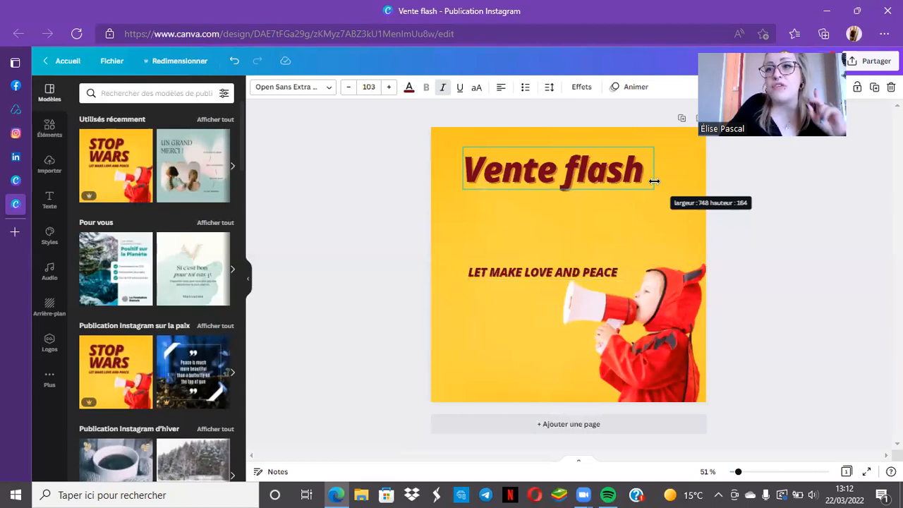
drag(655, 181, 675, 181)
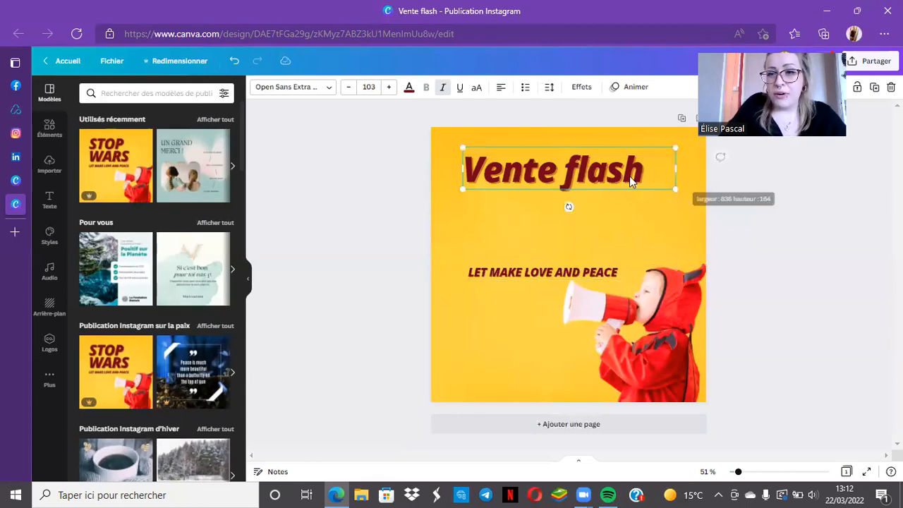
Set the "Vente flash" title's font size to 120
click(380, 87)
click(381, 87)
click(381, 87)
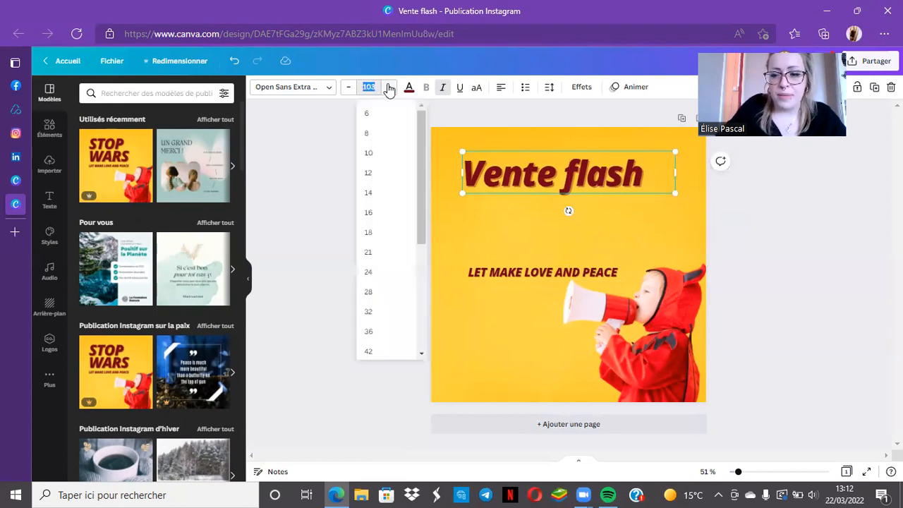
key(BackSpace)
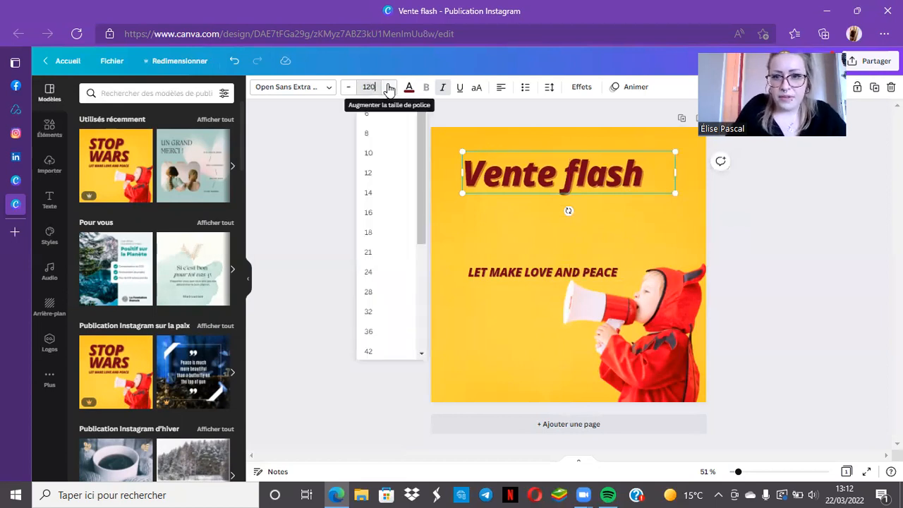
text(120)
key(Return)
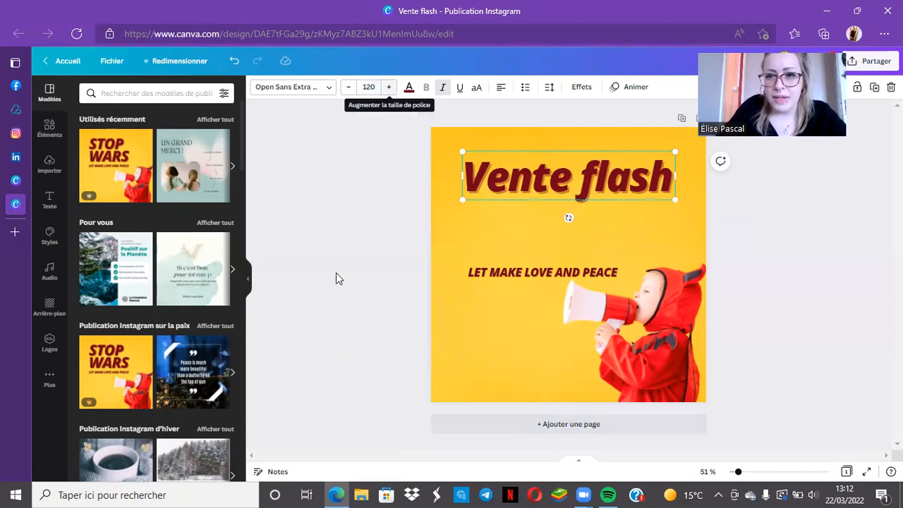
Nudge the title slightly and move the "LET MAKE LOVE AND PEACE" subtitle up beneath it
drag(552, 171, 558, 175)
drag(598, 265, 622, 226)
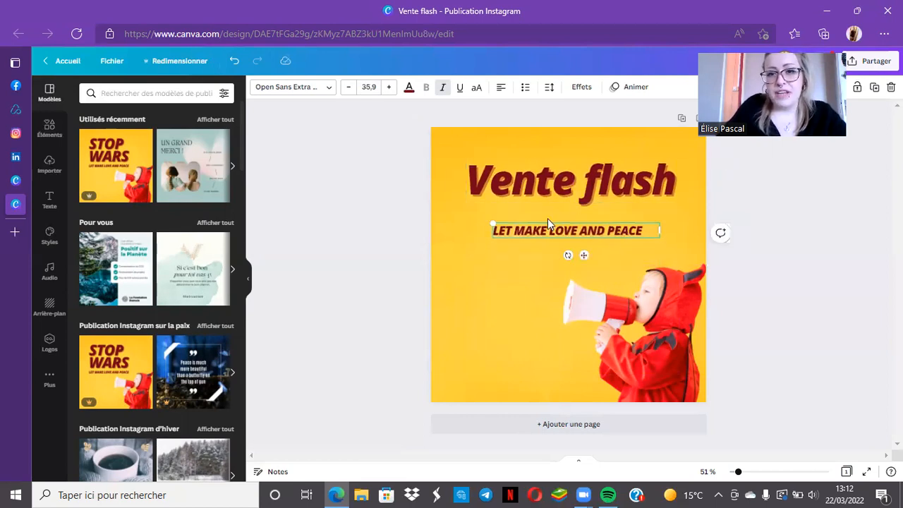
Change the subtitle's font to Alice and enlarge its text to size 39.7
click(314, 91)
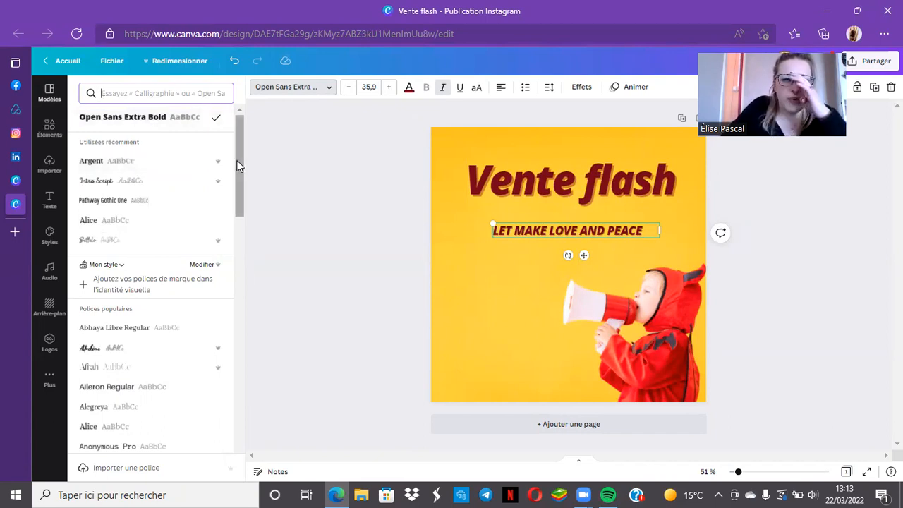
drag(238, 164, 241, 170)
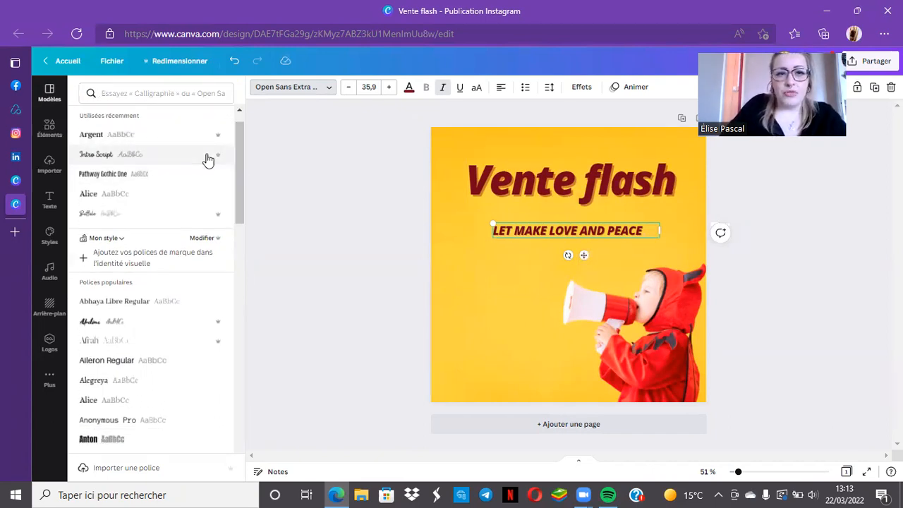
mouse_move(221, 161)
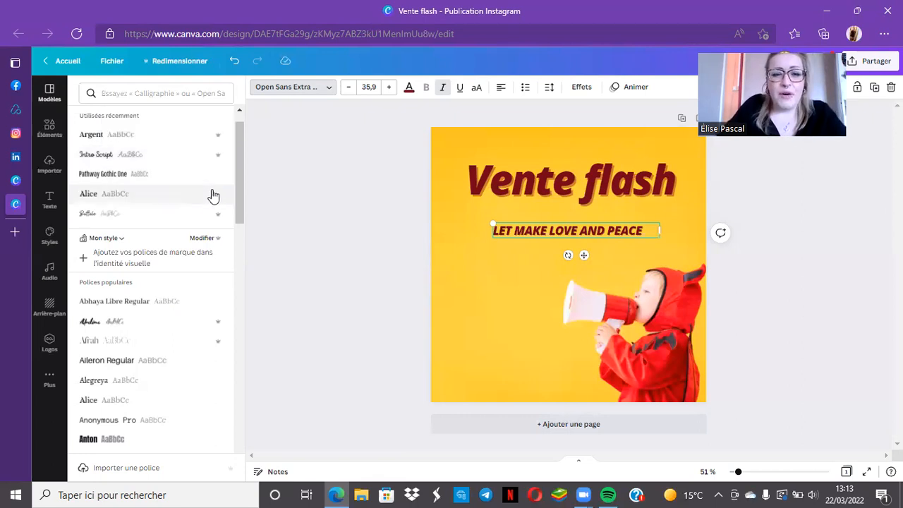
scroll(212, 194, down, 4)
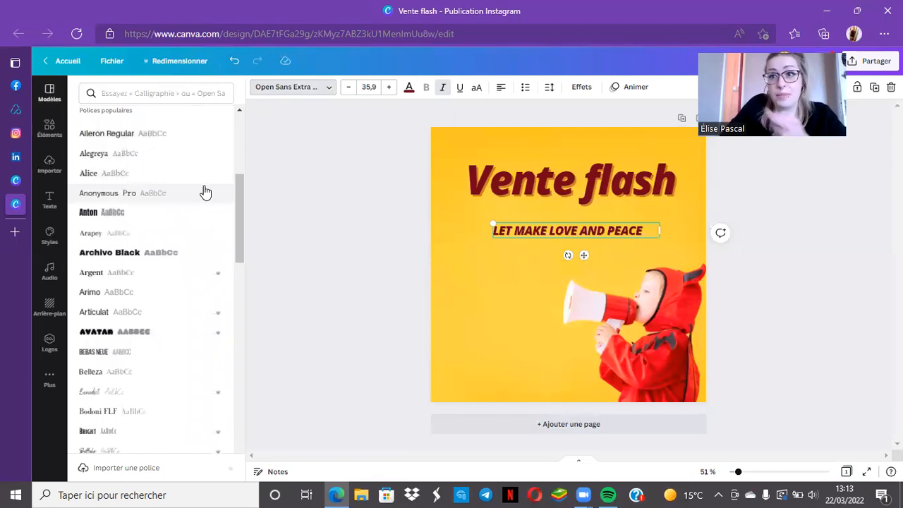
click(145, 175)
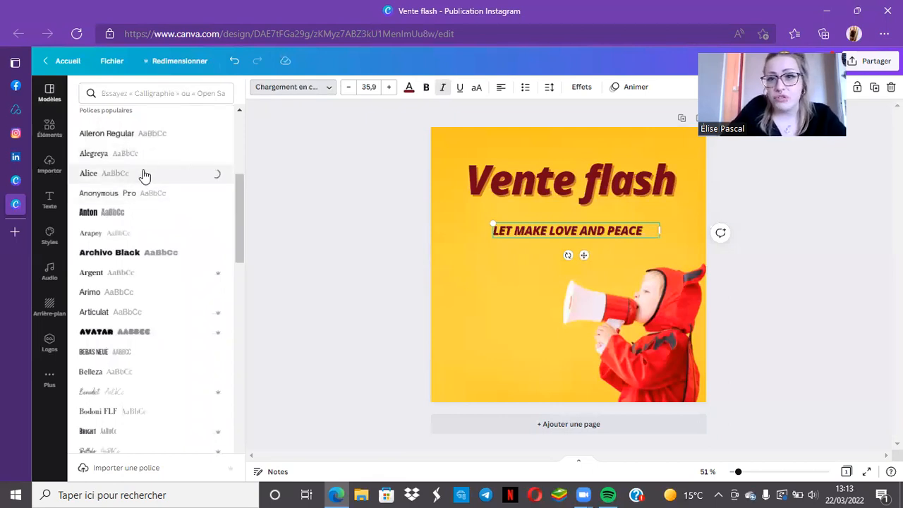
drag(491, 226, 475, 220)
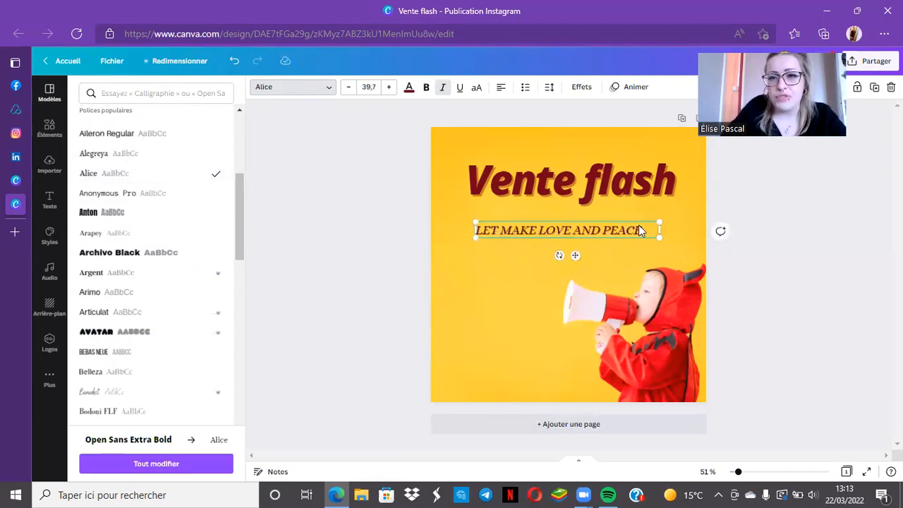
Make the whole subtitle bold and nudge it into place under the title
click(638, 227)
drag(640, 230, 478, 228)
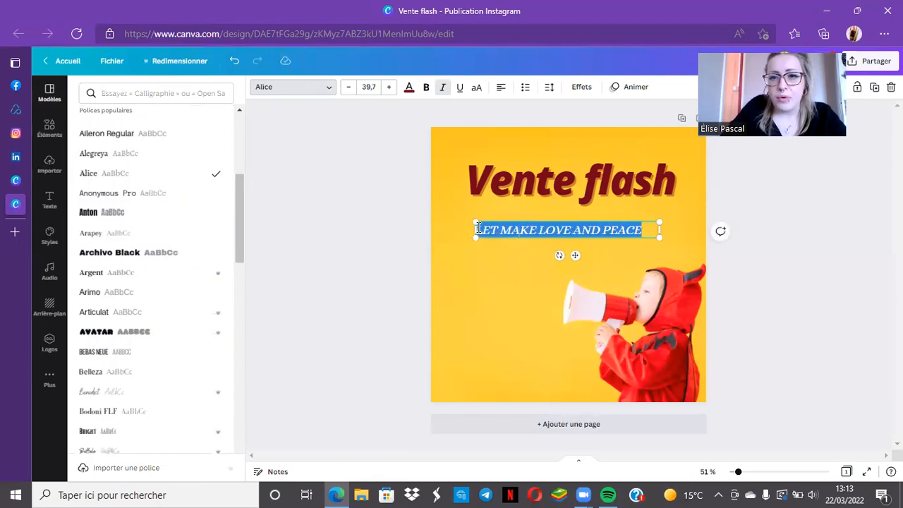
click(427, 88)
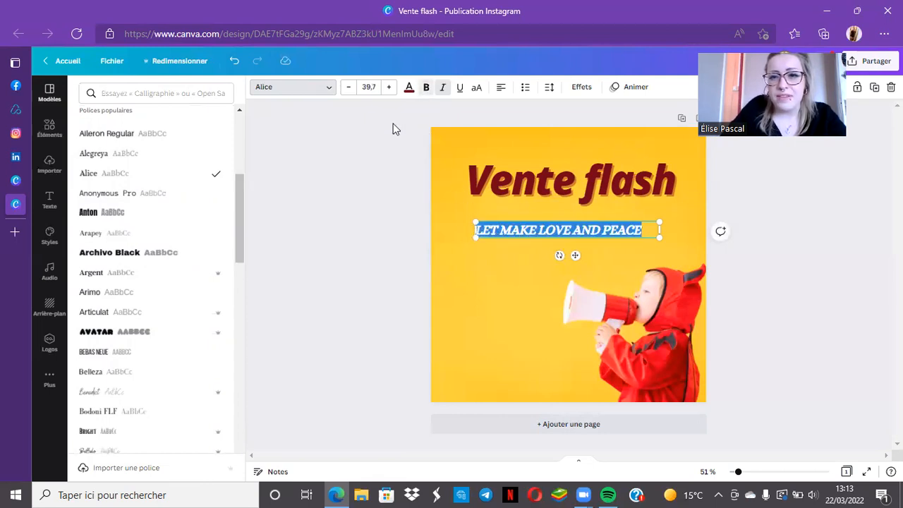
click(365, 146)
click(365, 147)
click(591, 225)
drag(591, 225, 583, 233)
click(401, 237)
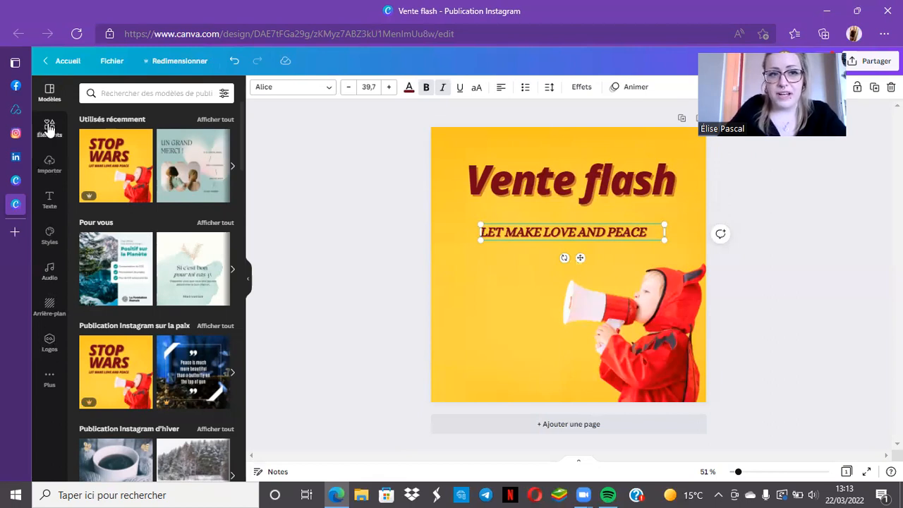
Add the round purple logo from the brand logos, shrunk to fit the page's lower-left corner
click(53, 342)
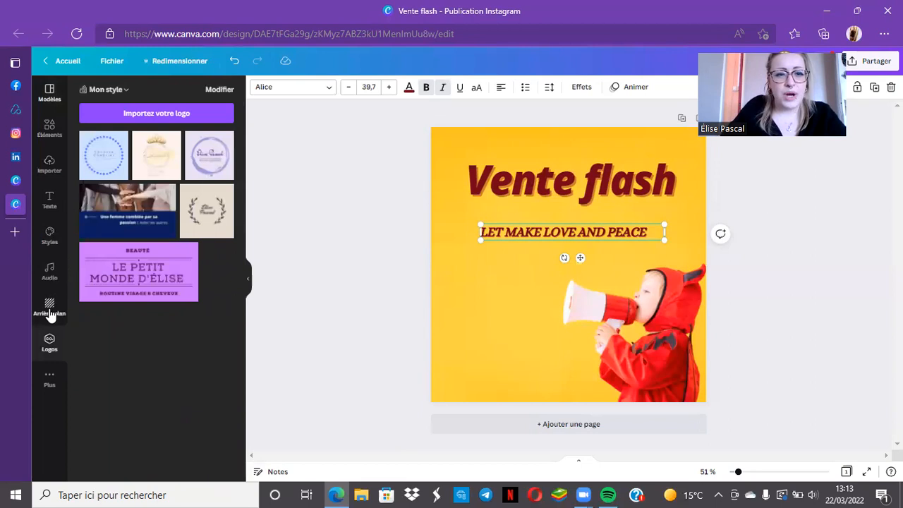
click(211, 157)
drag(642, 189, 582, 269)
drag(526, 305, 464, 368)
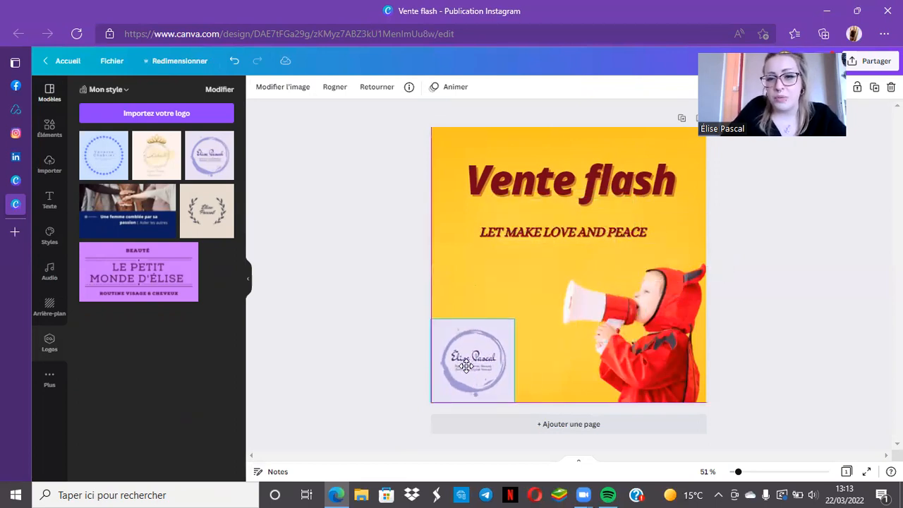
drag(518, 316, 490, 345)
Replace the yellow photo background with the light lilac taken from the logo's colours
click(484, 292)
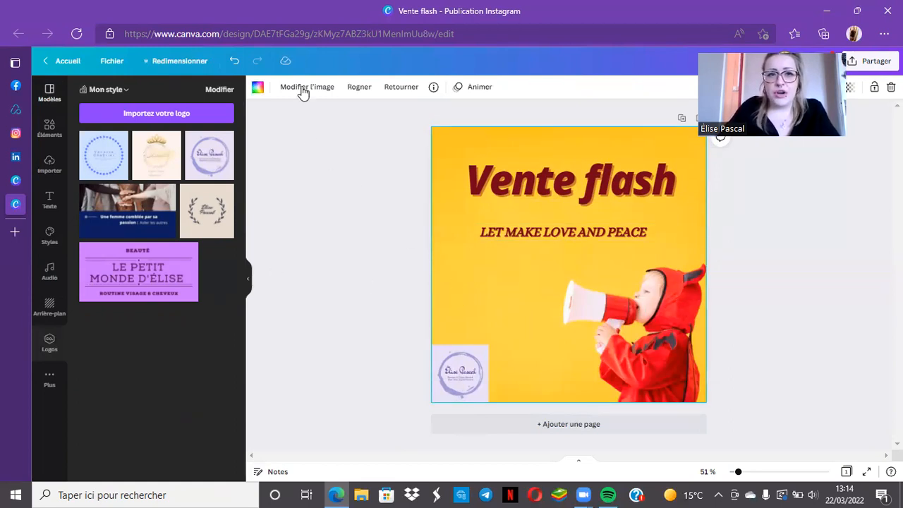
click(258, 90)
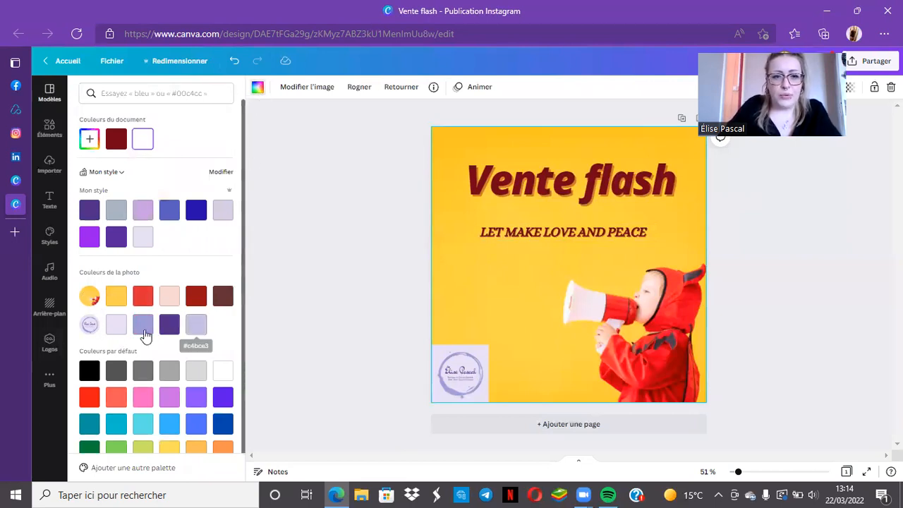
click(116, 327)
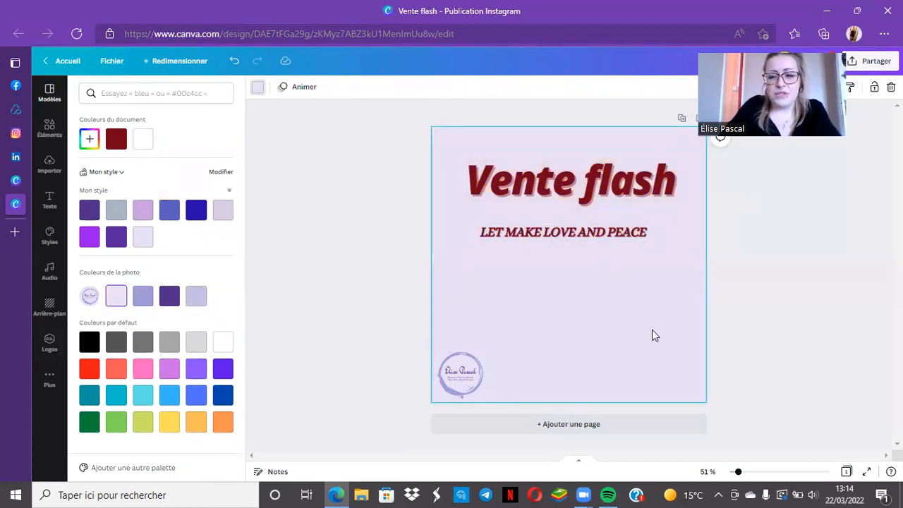
click(266, 262)
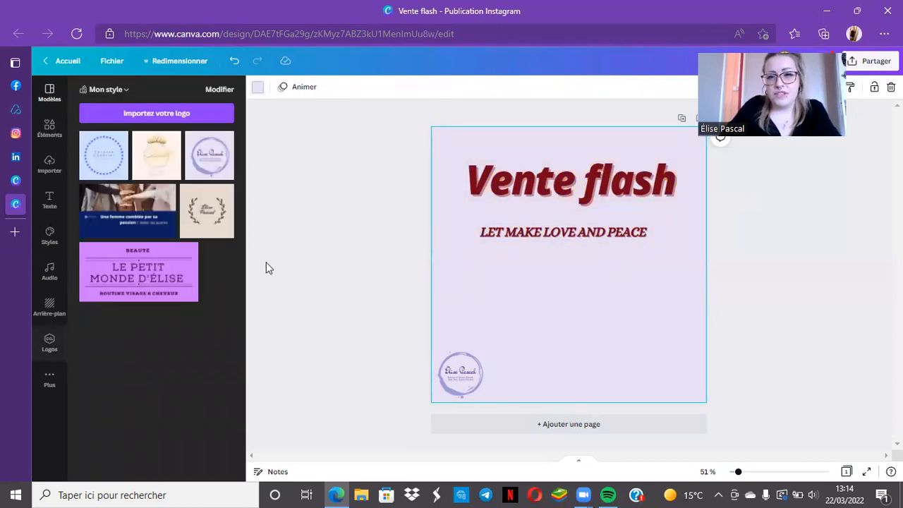
Recolour the "Vente flash" title with the dark purple from the logo's colours
click(555, 232)
drag(551, 233, 551, 233)
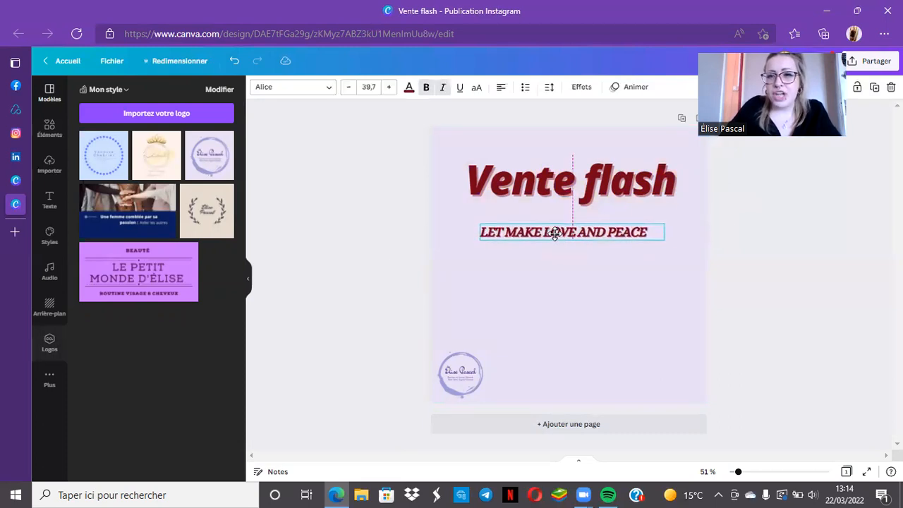
click(525, 195)
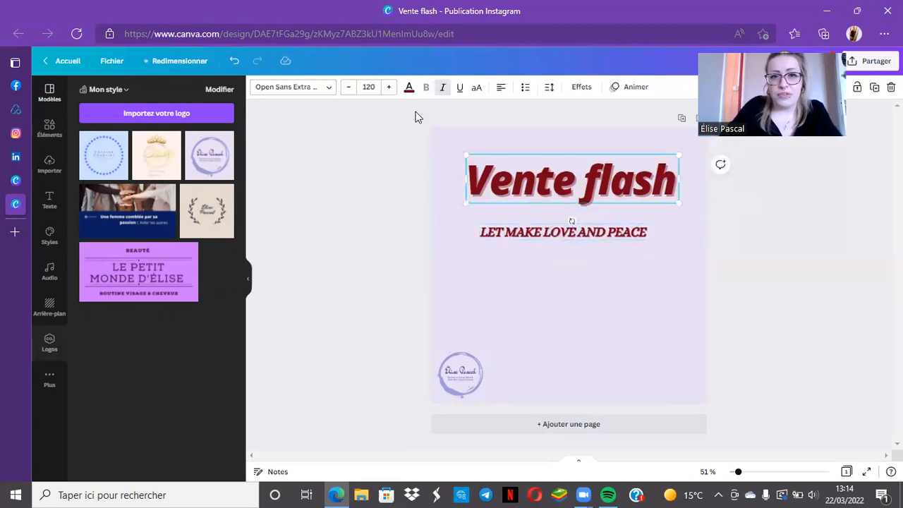
click(408, 90)
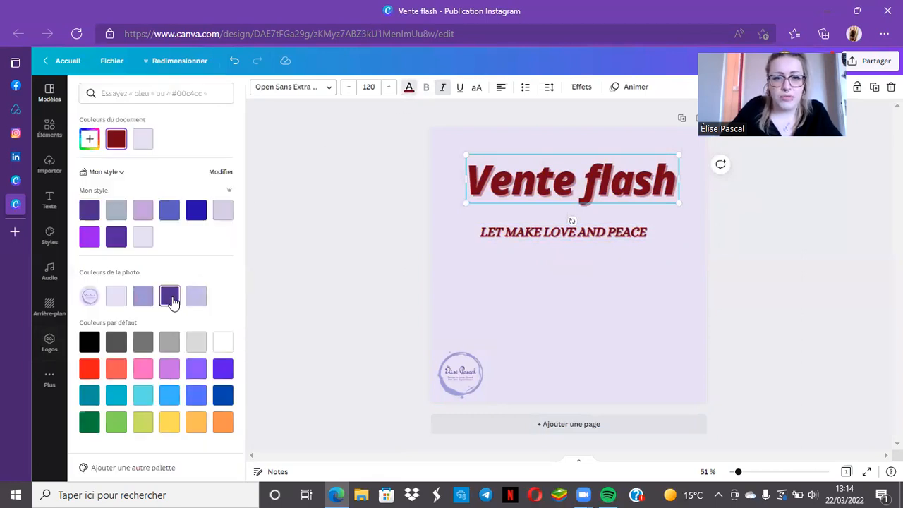
click(170, 296)
Try the logo's lavender on the subtitle, and recolour it with the logo's dark purple
click(557, 234)
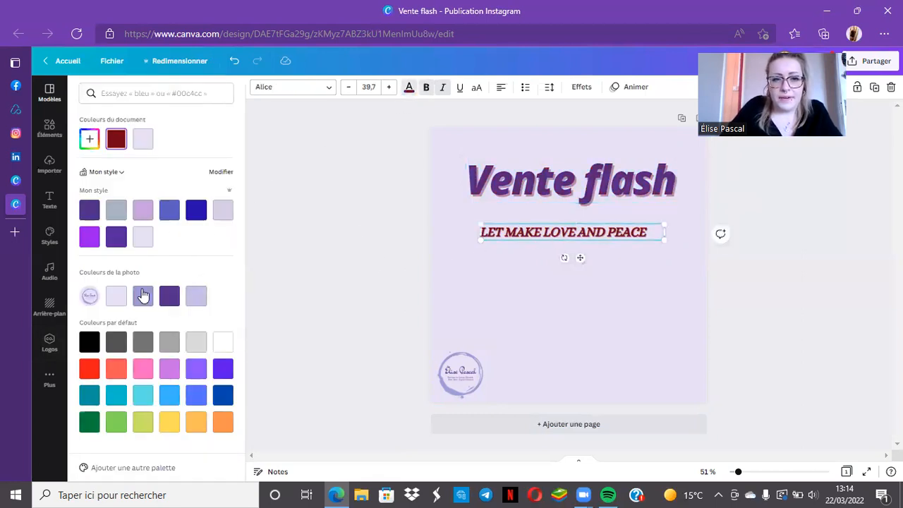
click(143, 299)
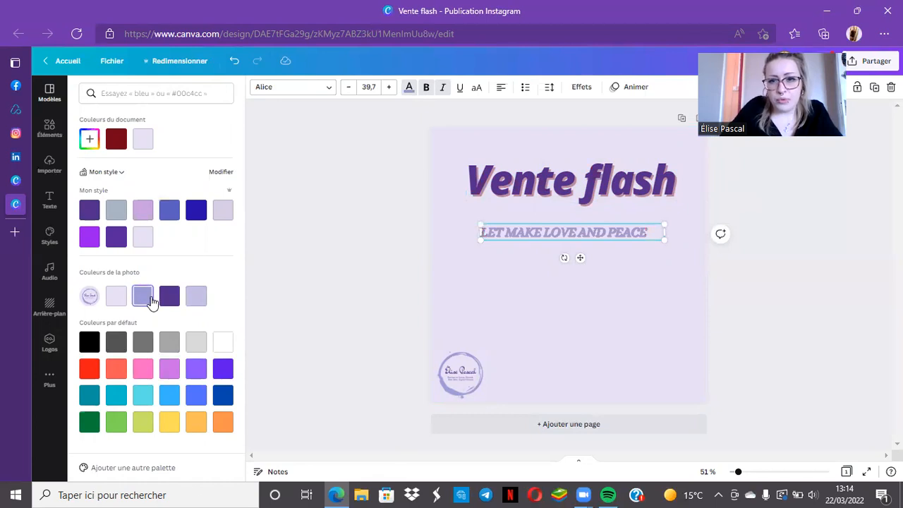
click(169, 303)
click(258, 304)
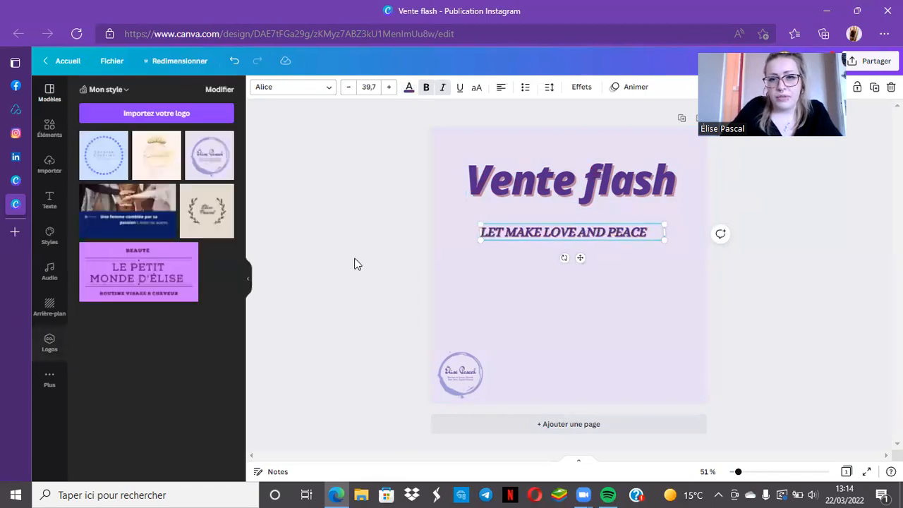
click(511, 240)
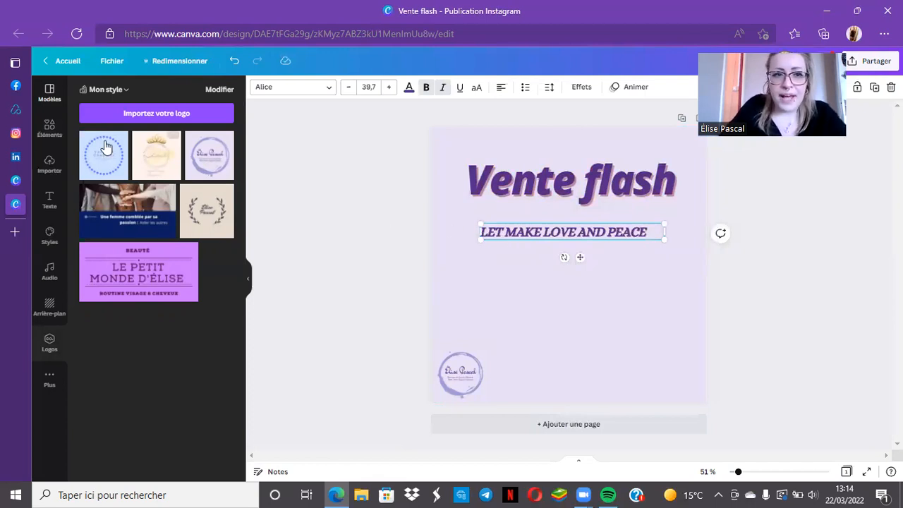
Search the elements for "violet vente" and add the purple bunting photo and the stacked SALE graphic to the page
click(48, 133)
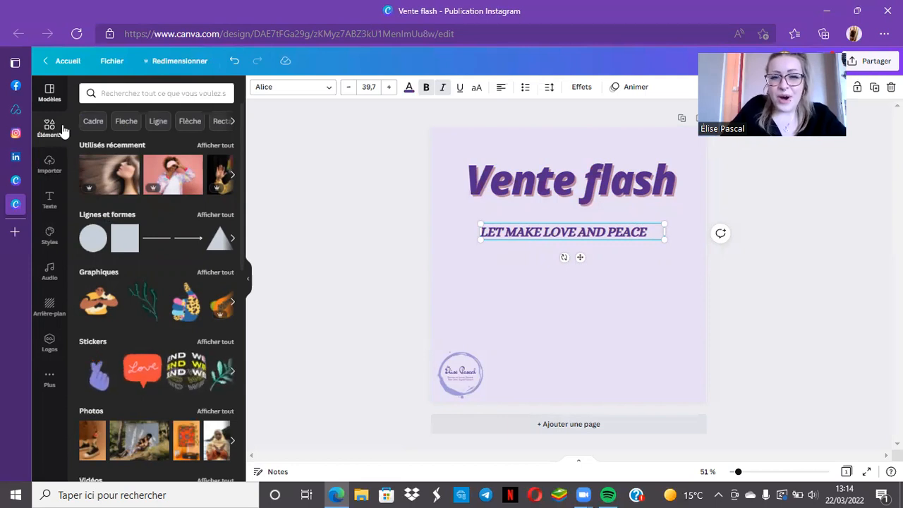
click(113, 93)
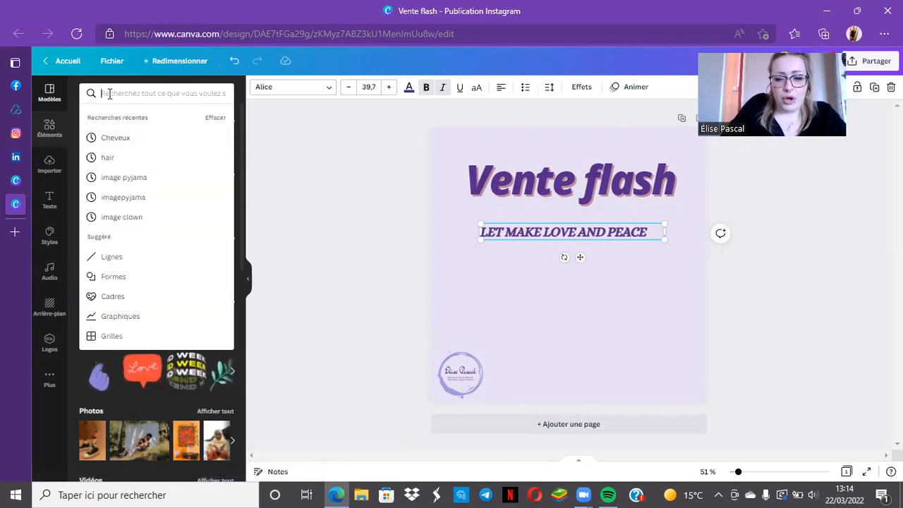
text(violet)
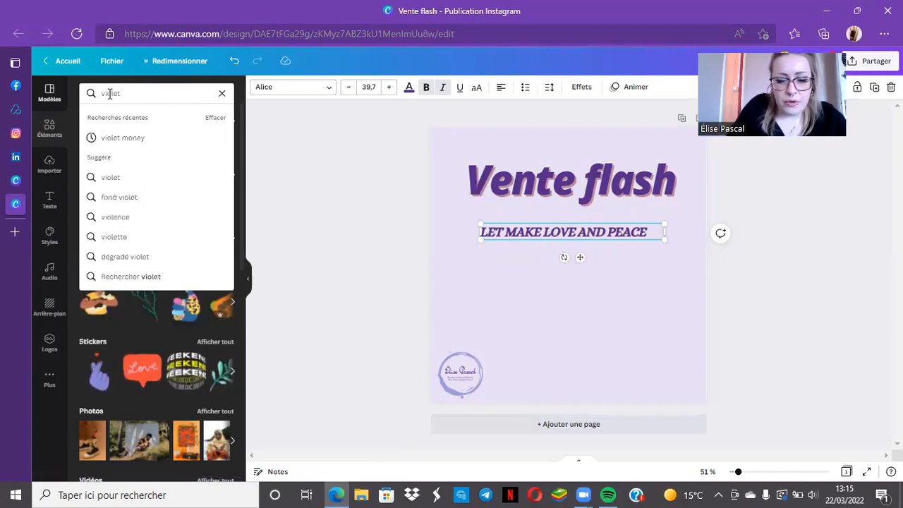
text( vente)
key(Return)
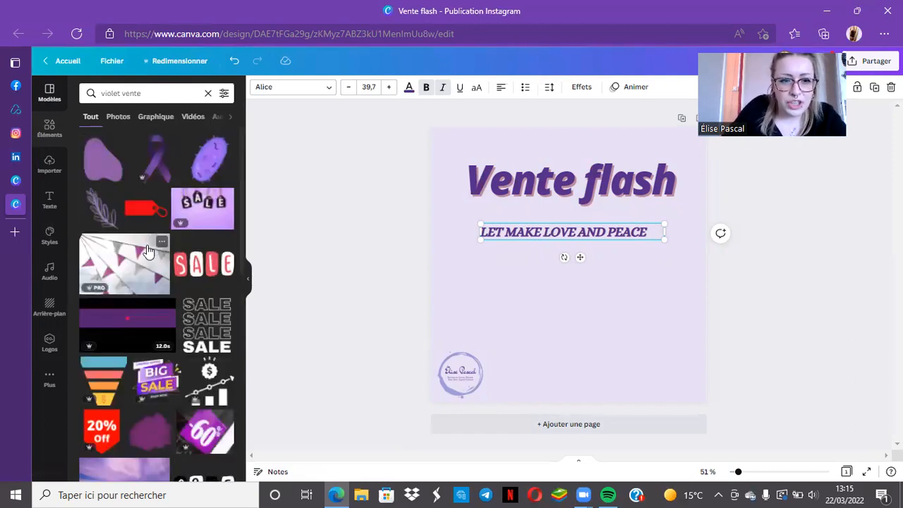
click(118, 262)
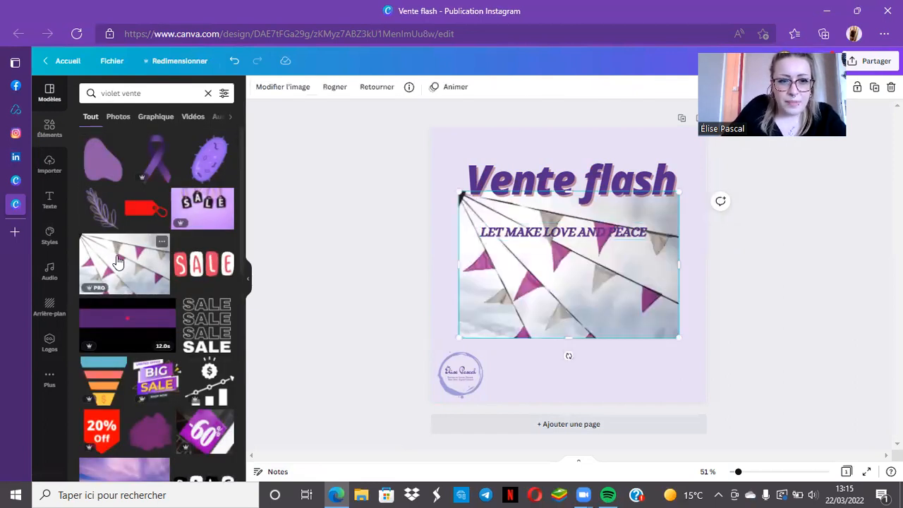
click(206, 320)
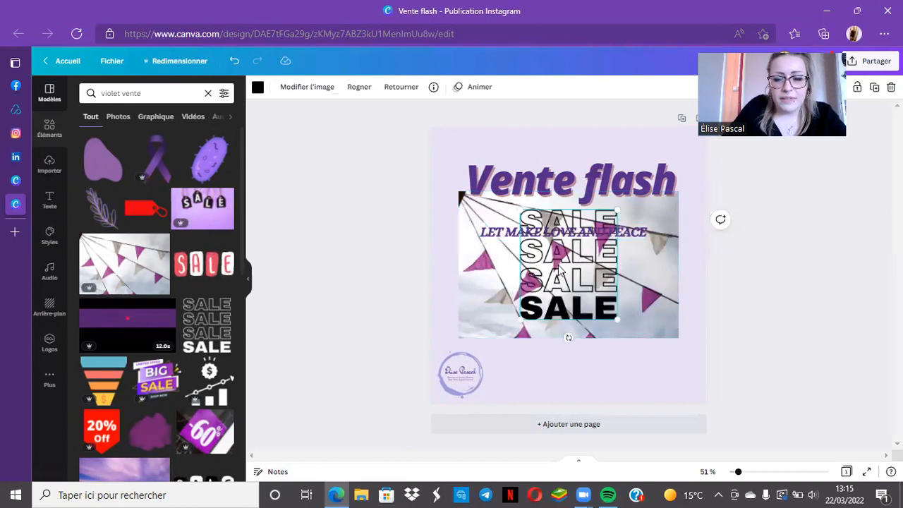
Clear the SALE graphic to the page's left edge and shrink the bunting photo towards the upper-left corner, shifting the title and subtitle down
drag(552, 263, 391, 236)
drag(557, 297, 631, 360)
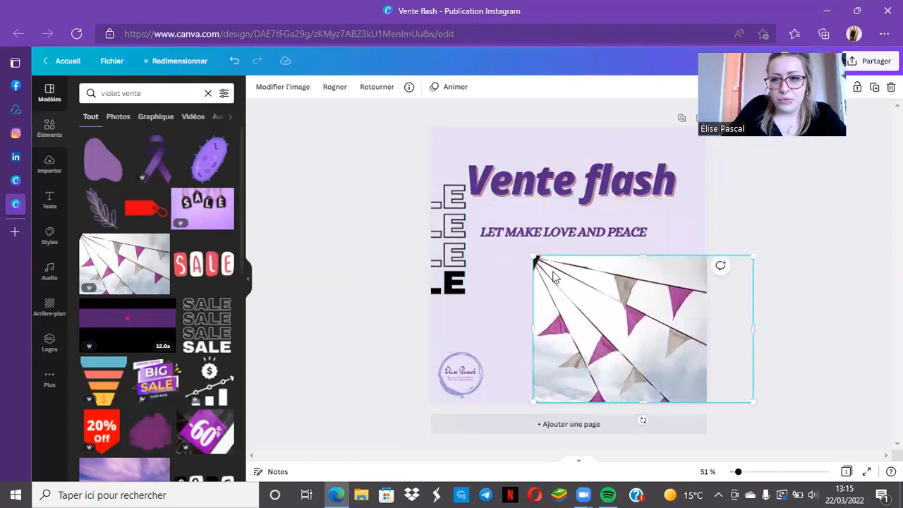
drag(534, 257, 585, 292)
drag(569, 238, 576, 262)
drag(548, 194, 547, 223)
drag(557, 255, 453, 149)
Fit the bunting photo into the page's upper-left corner above the title and move the SALE graphic to the lower-right side
click(557, 234)
drag(610, 138, 562, 197)
drag(448, 281, 675, 330)
drag(451, 247, 446, 194)
drag(626, 316, 641, 340)
drag(544, 220, 544, 224)
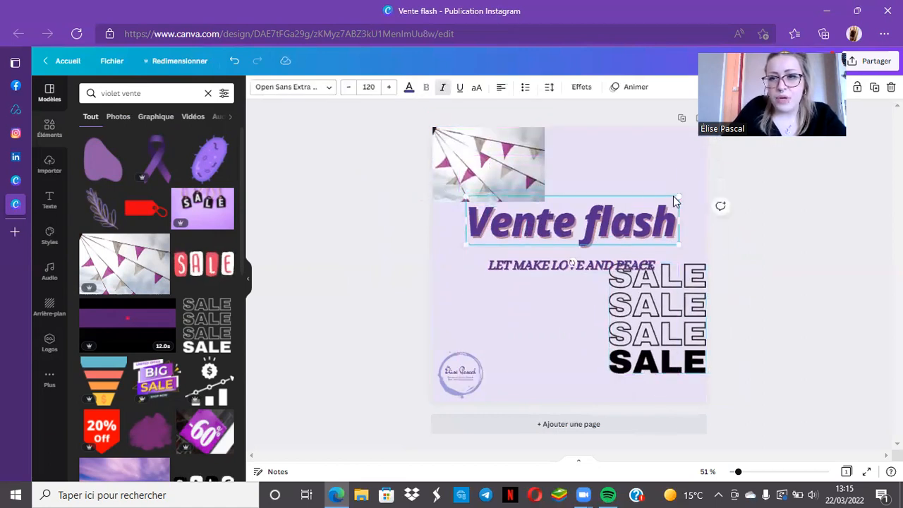
Shrink the "Vente flash" title to size 96,6 and push the SALE graphic into the lower-right corner, partly off the page
drag(676, 194, 630, 226)
drag(582, 275, 566, 273)
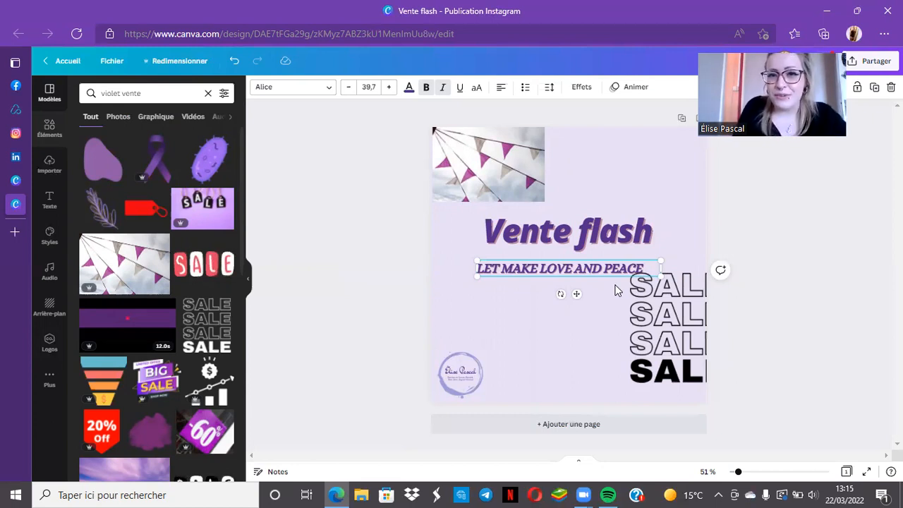
drag(686, 314, 703, 334)
Lower the title and subtitle towards the middle of the page and enlarge the subtitle to size 43,6
drag(595, 276, 596, 275)
drag(595, 238, 596, 244)
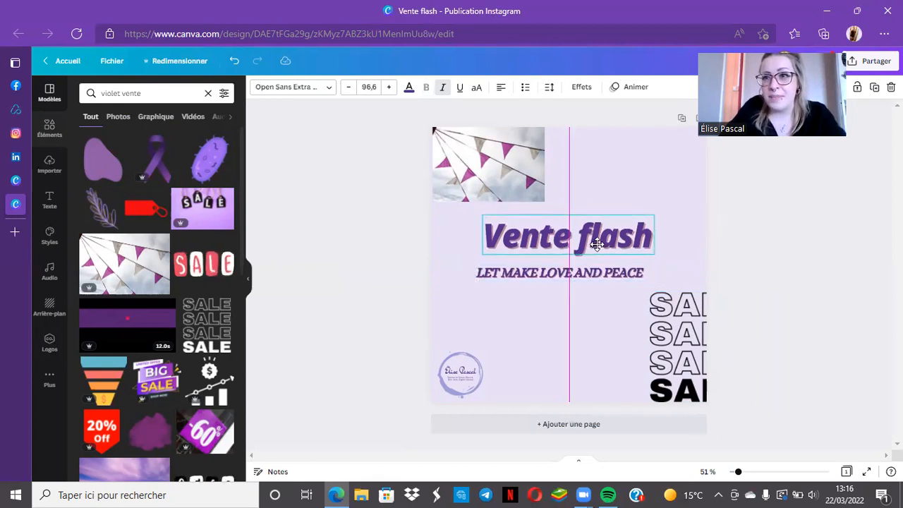
mouse_move(597, 244)
mouse_down()
mouse_move(616, 242)
mouse_move(590, 249)
mouse_move(581, 237)
mouse_move(586, 248)
mouse_up()
drag(596, 281, 598, 290)
drag(478, 278, 458, 278)
drag(561, 283, 585, 257)
Stretch the bunting photo flush with the page's left edge to cover half of the page's width
drag(510, 195, 521, 195)
drag(447, 161, 431, 162)
mouse_move(555, 159)
mouse_down()
mouse_move(586, 161)
mouse_move(568, 165)
mouse_up()
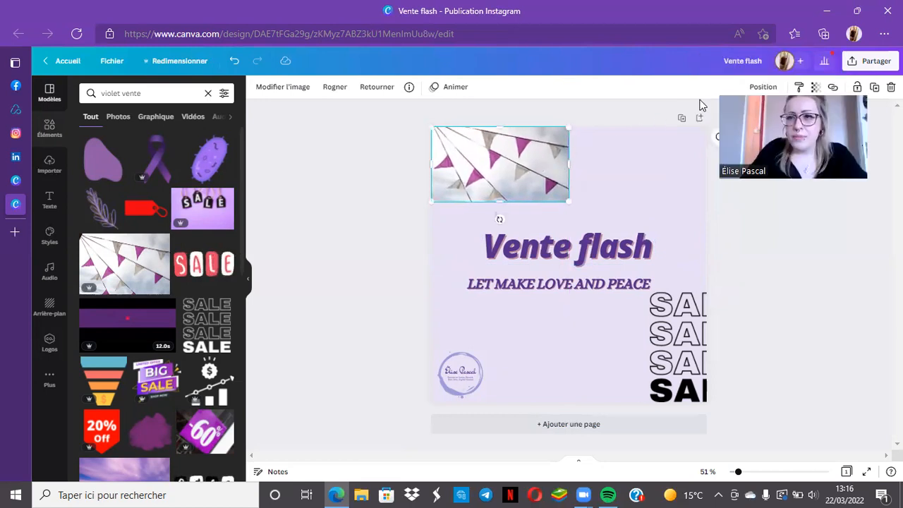
Lower the bunting photo's opacity slightly so it blends with the lilac background
click(816, 88)
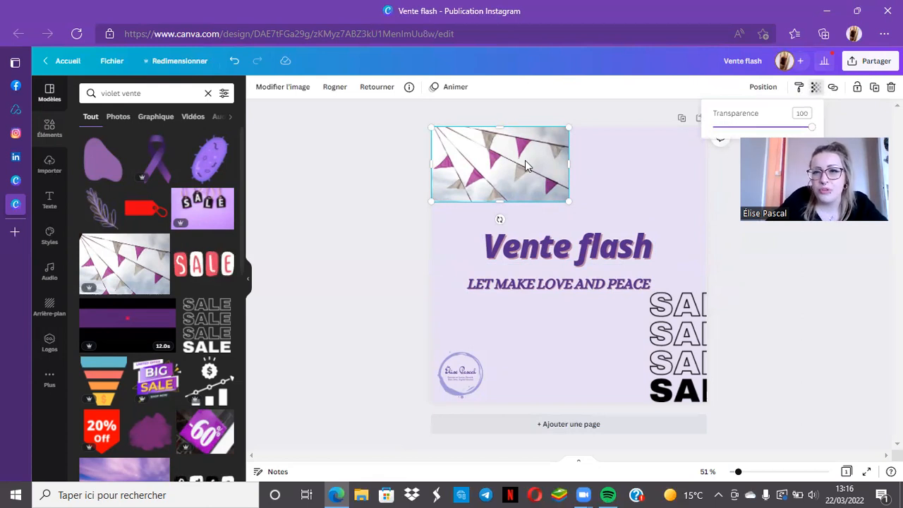
click(816, 87)
click(814, 91)
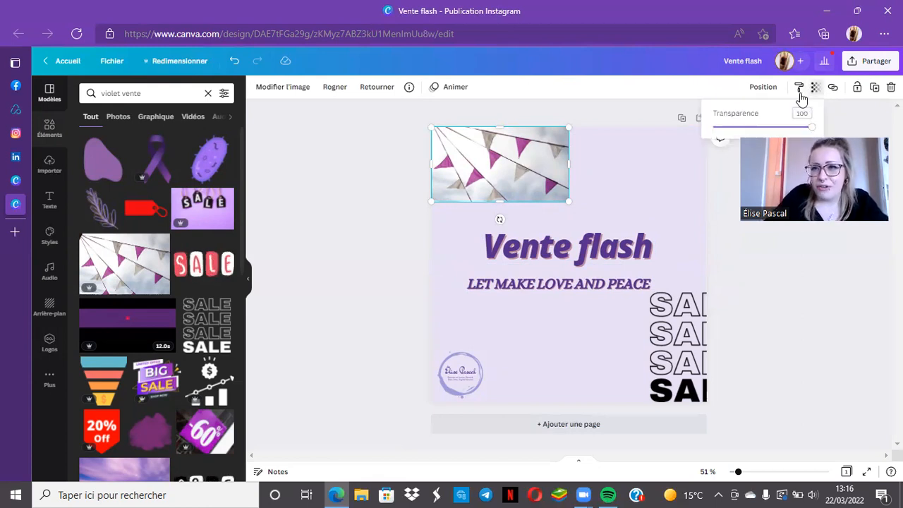
drag(810, 131, 783, 133)
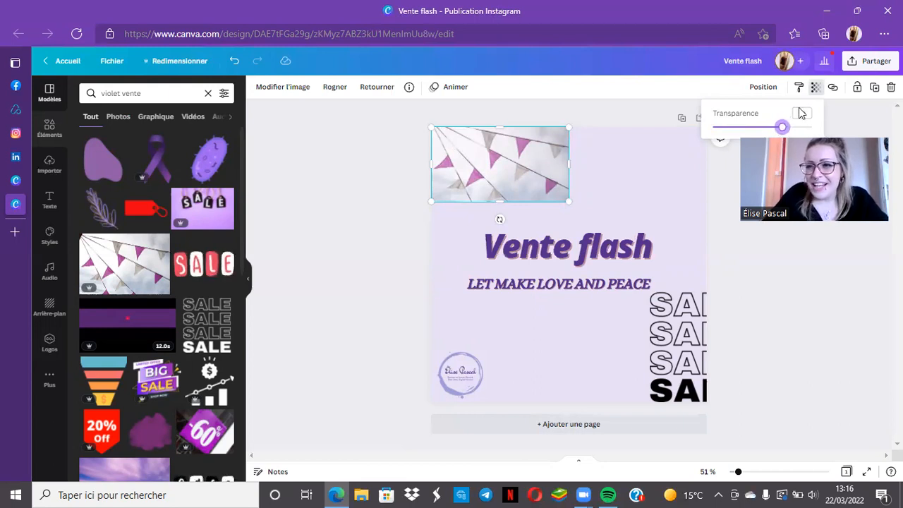
click(529, 148)
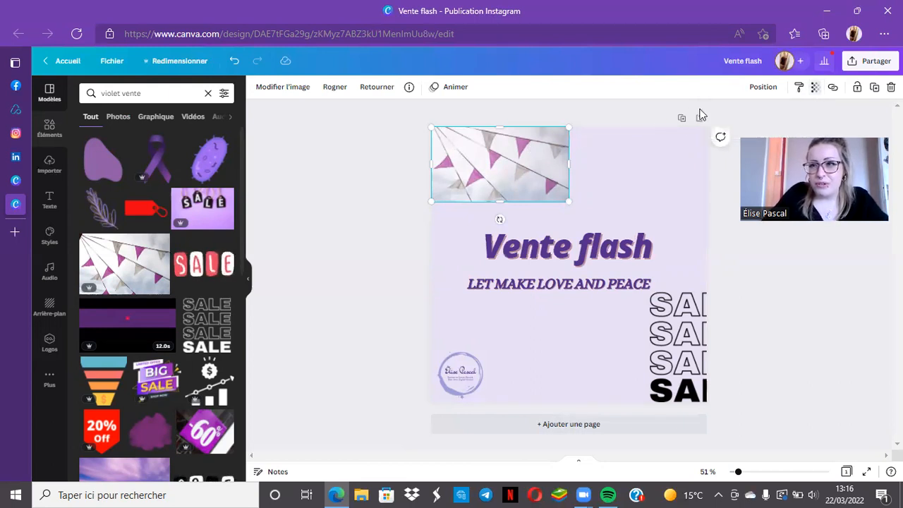
Duplicate the bunting photo, place the copy beside it in the upper-right corner and flip the copy horizontally
click(874, 90)
drag(502, 179, 631, 172)
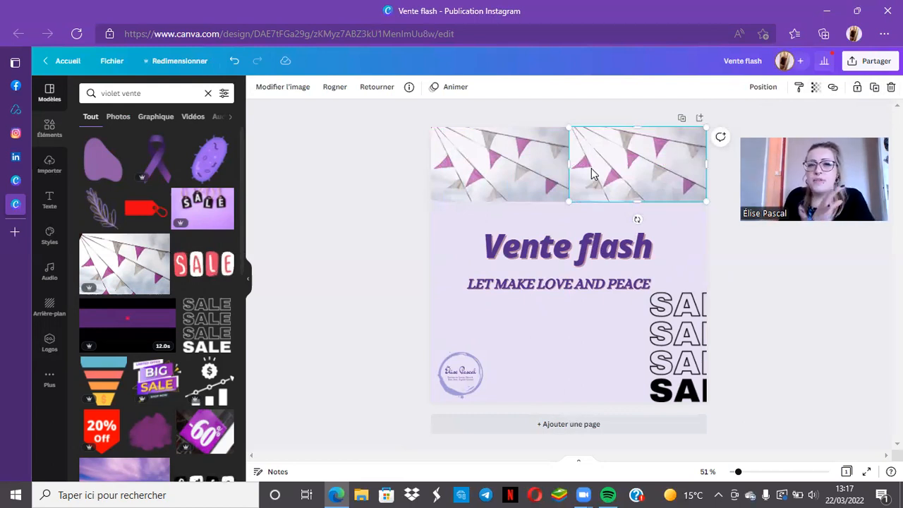
click(387, 91)
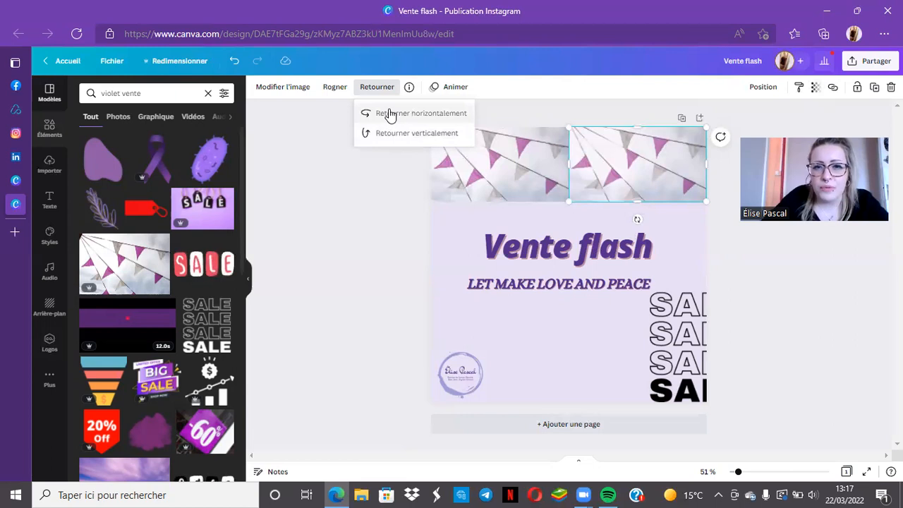
click(390, 115)
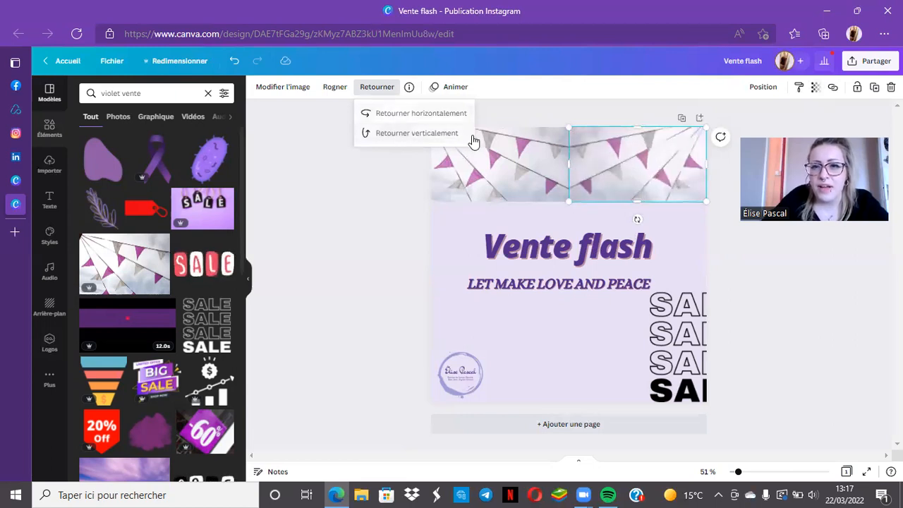
click(364, 219)
click(540, 206)
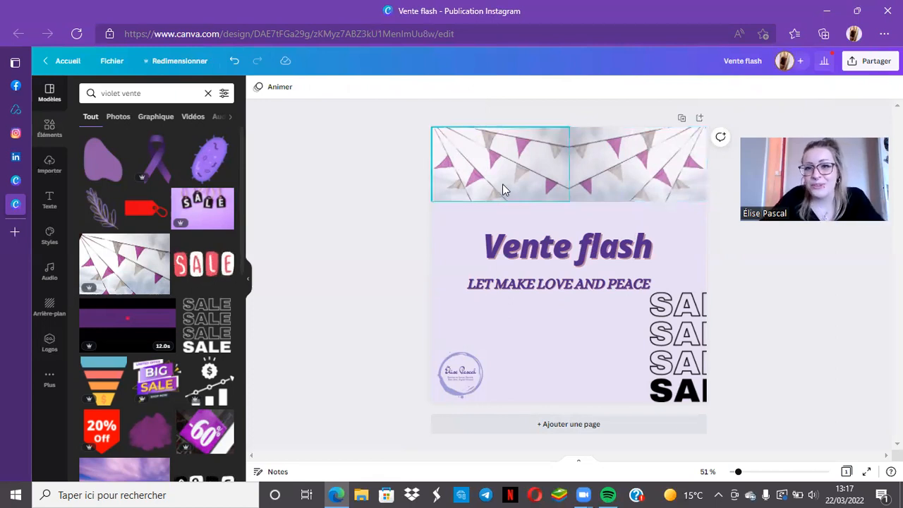
Raise the title slightly and replace the subtitle text with "Sur tous nos articles, frais de ports offerts"
drag(584, 244, 584, 234)
click(598, 284)
drag(598, 284, 496, 280)
double_click(656, 272)
key(BackSpace)
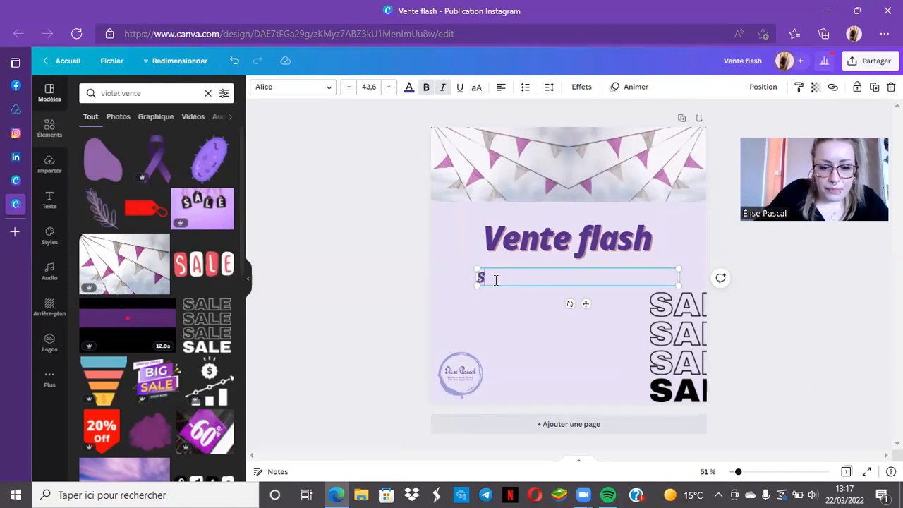
text(Sur tous nos articl)
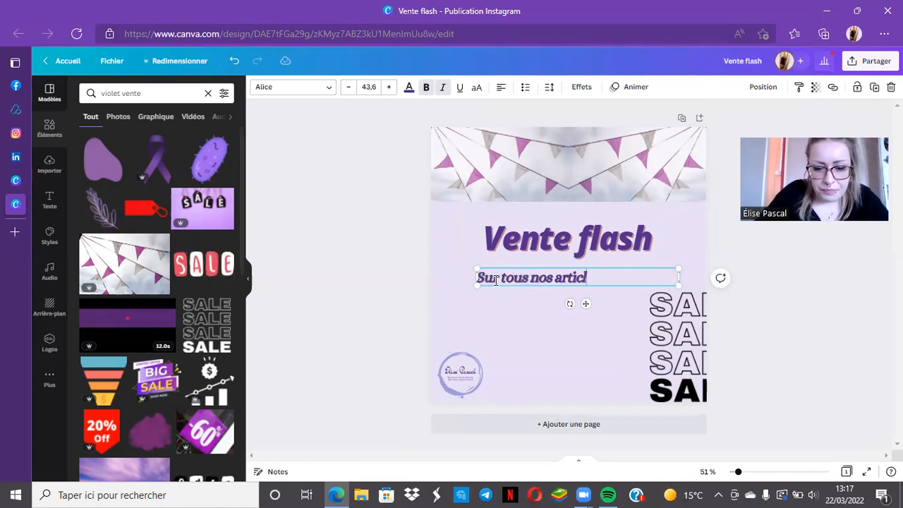
text(es avant)
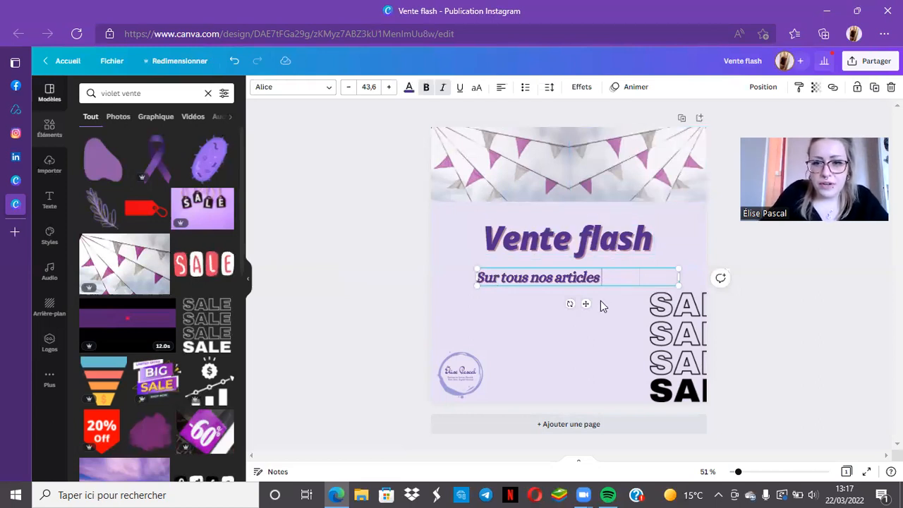
text(,)
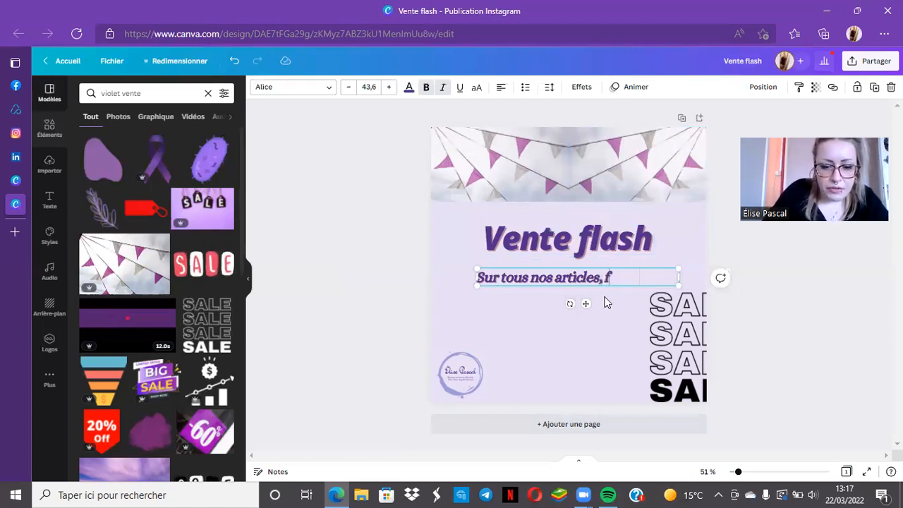
text( frais de ports offerts)
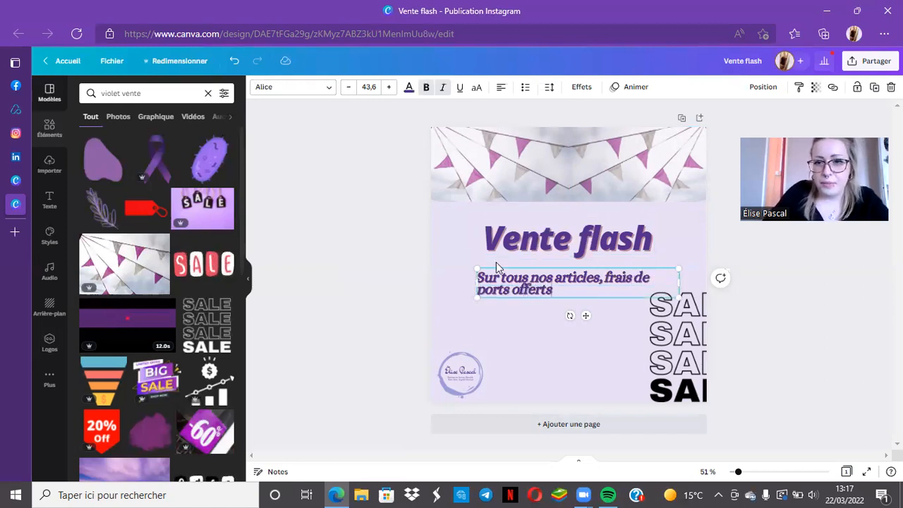
Centre-align the subtitle text and position it centred just below the "Vente flash" title
click(589, 356)
click(549, 290)
drag(562, 293, 552, 306)
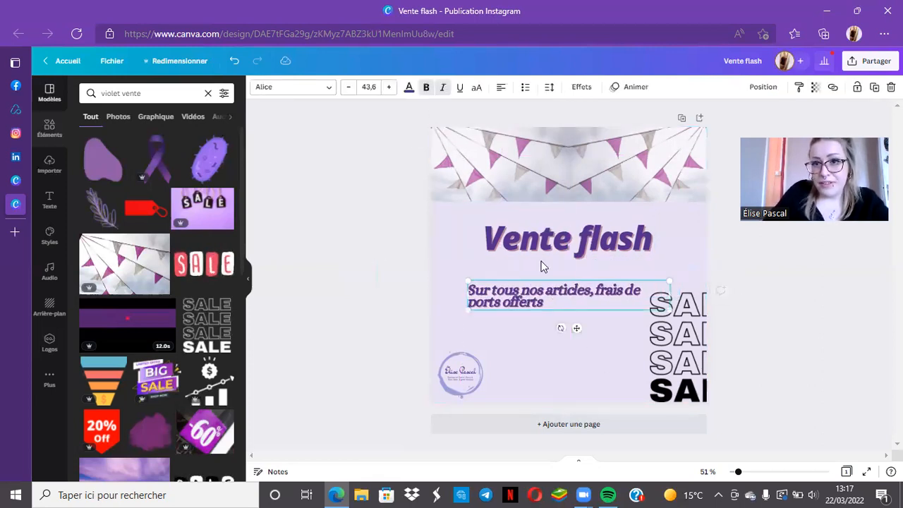
click(501, 88)
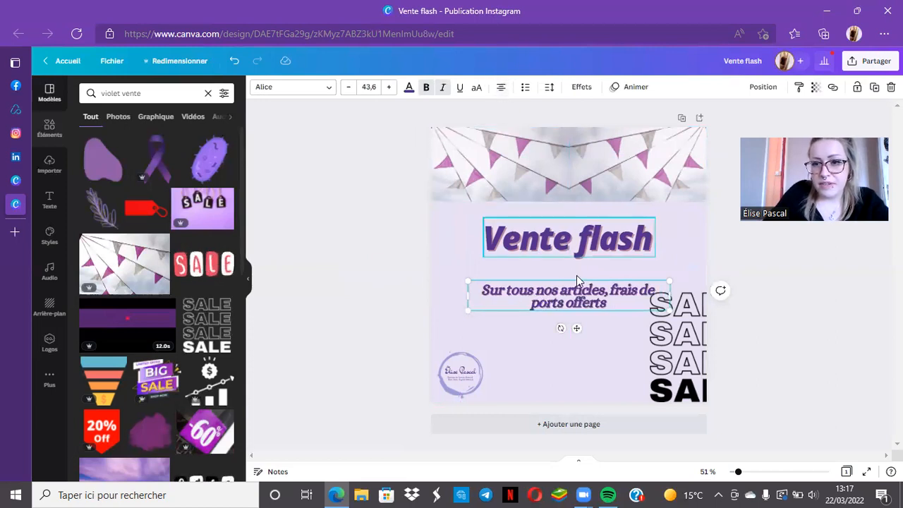
drag(577, 293, 576, 277)
Shrink the SALE graphic to fit fully inside the page's lower-right corner and recolour it dark purple
click(660, 310)
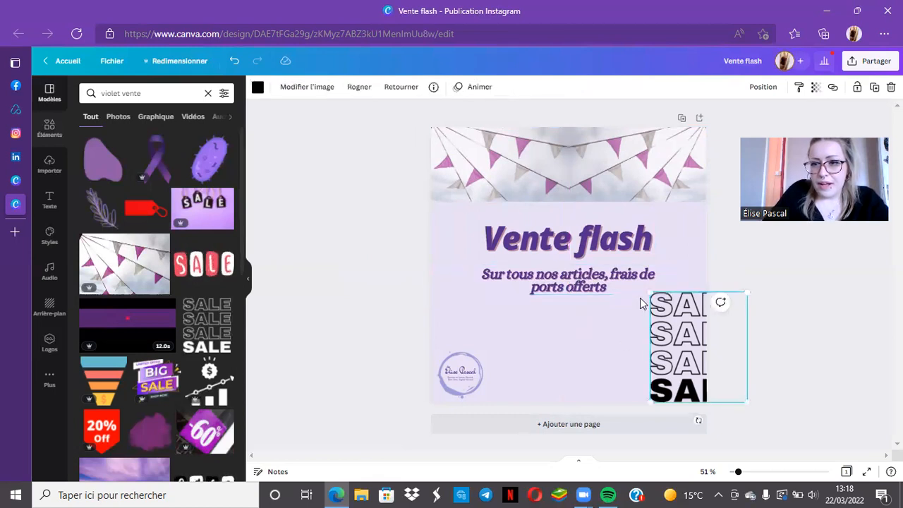
drag(650, 293, 678, 325)
drag(691, 358, 641, 344)
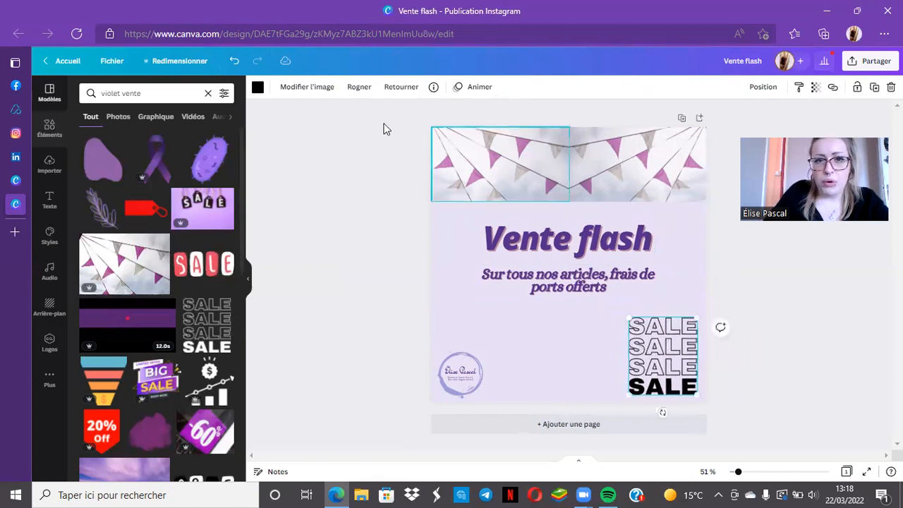
click(258, 86)
click(121, 234)
click(352, 249)
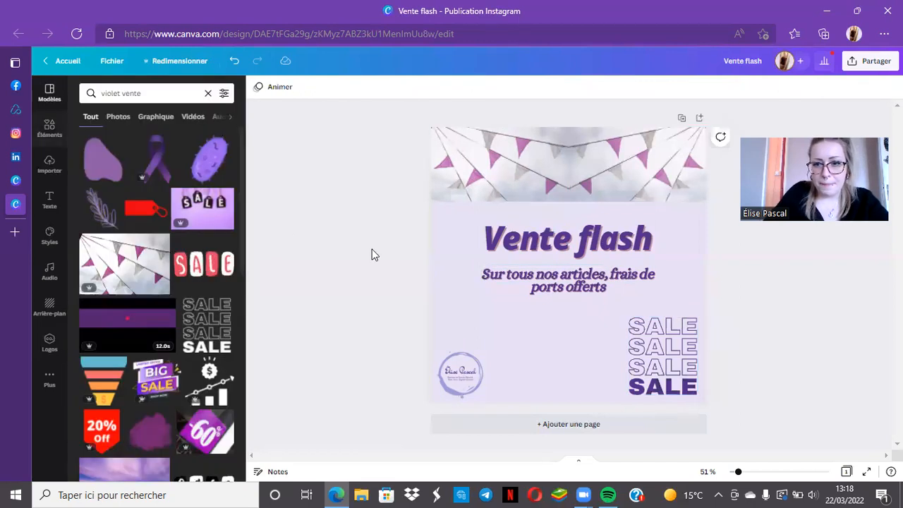
click(668, 348)
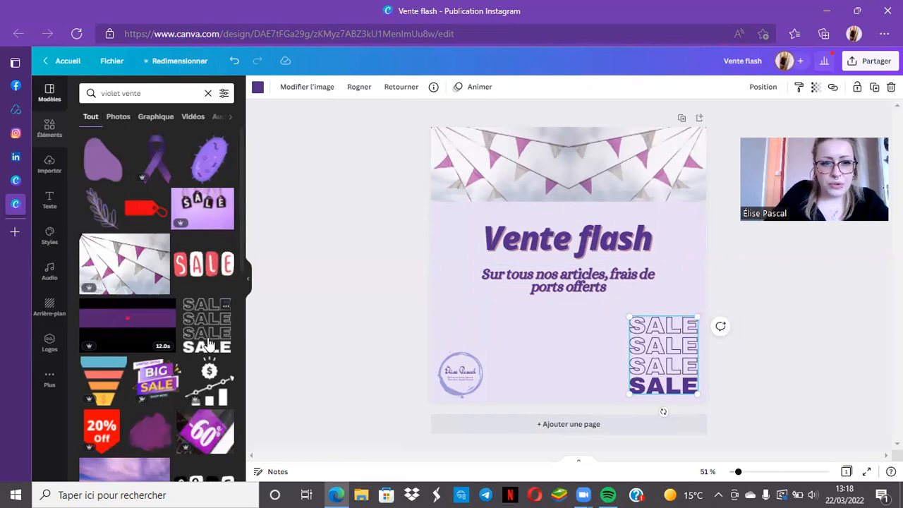
Add the lilac coral graphic from the results, shrunk to fit at the page's bottom between the logo and the SALE graphic
scroll(207, 343, down, 5)
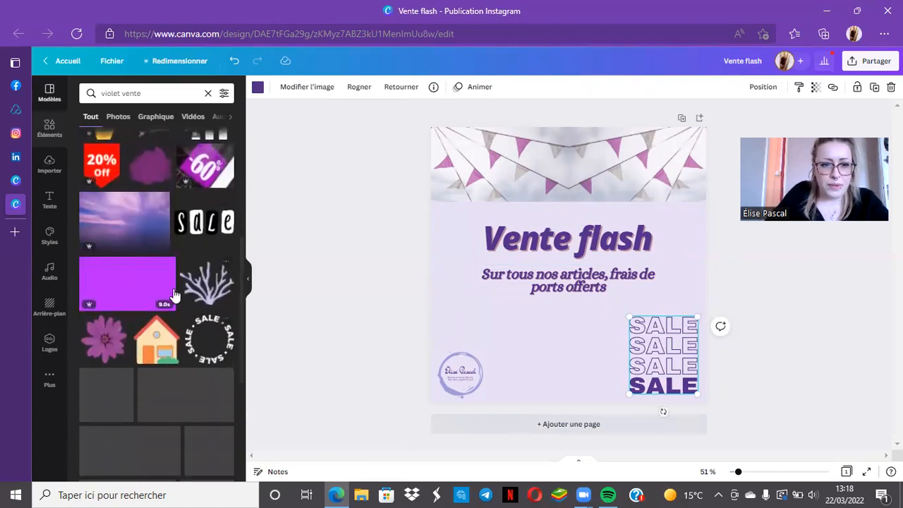
click(201, 294)
drag(587, 325, 577, 375)
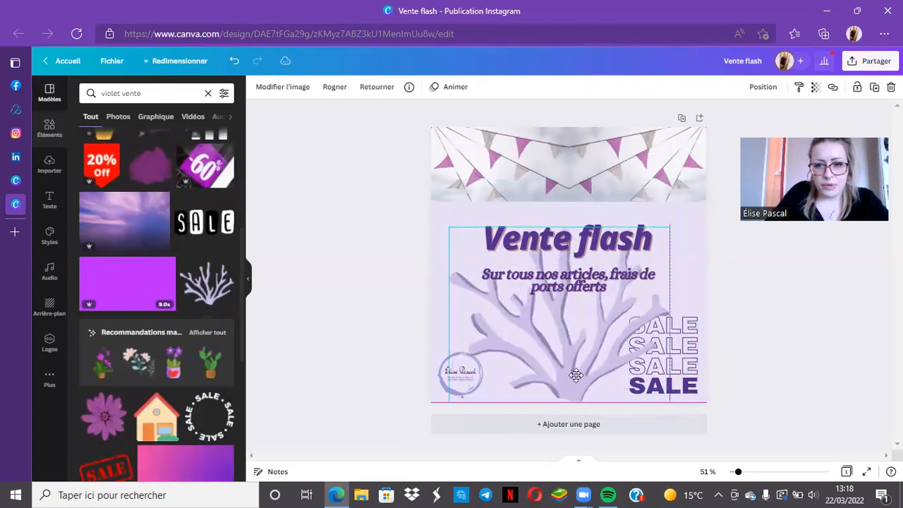
drag(669, 228, 581, 351)
drag(513, 363, 560, 363)
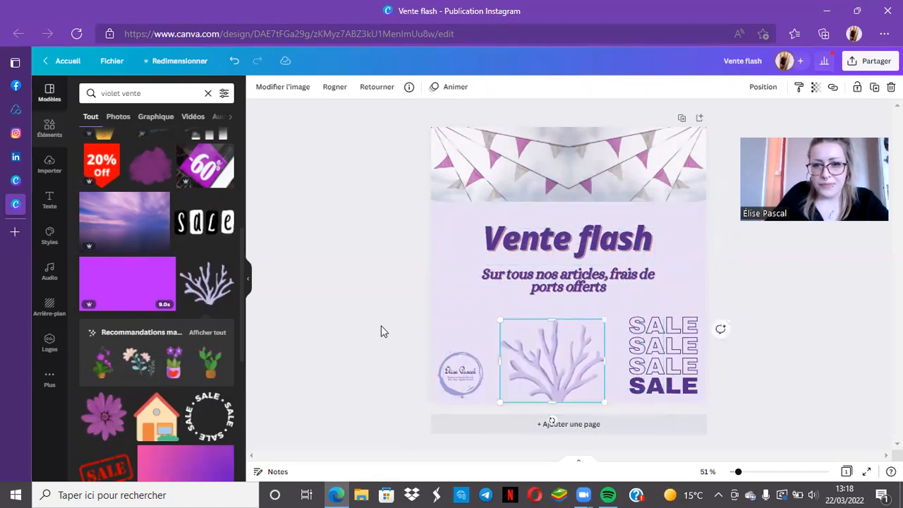
click(381, 332)
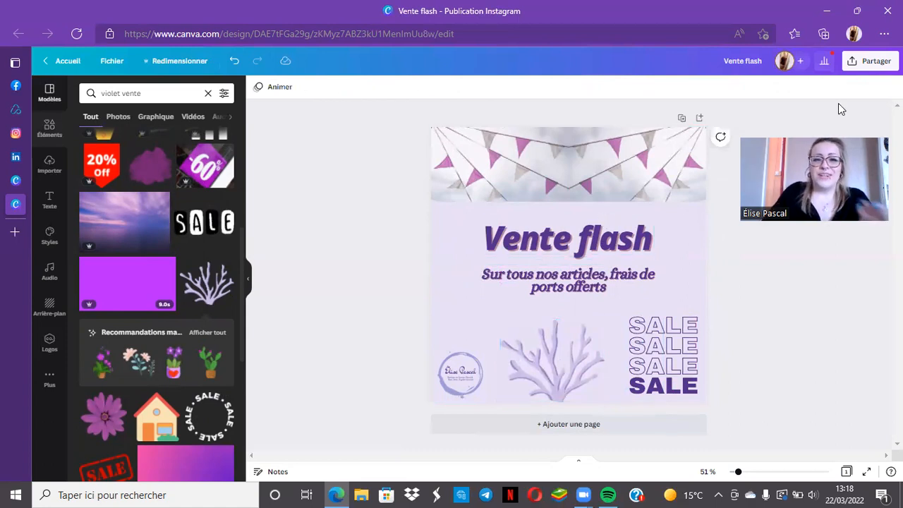